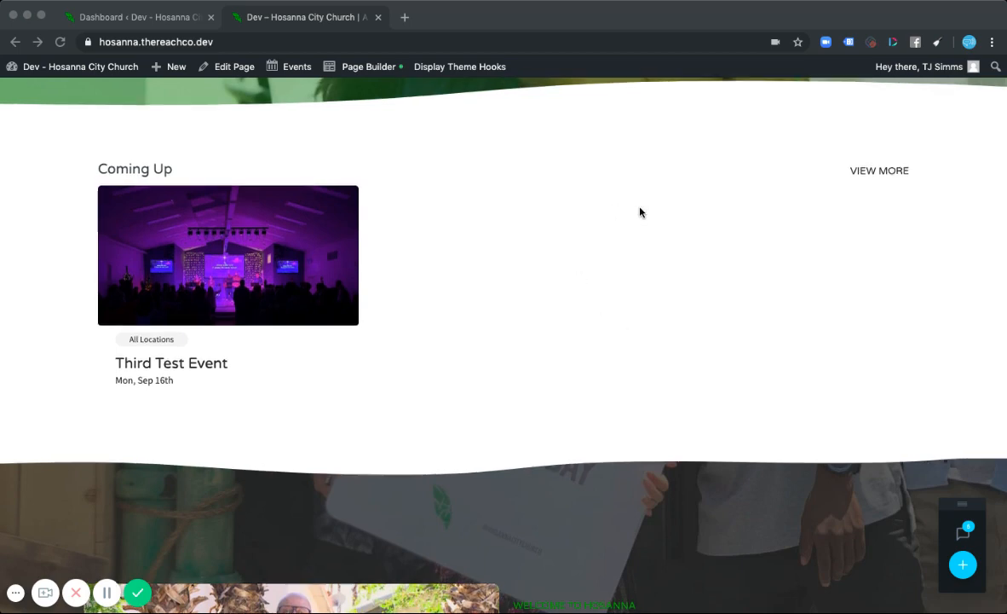
- Open the events archive from the homepage's Coming Up section and scroll through its featured and all events
scroll(641, 211, "down", 1)
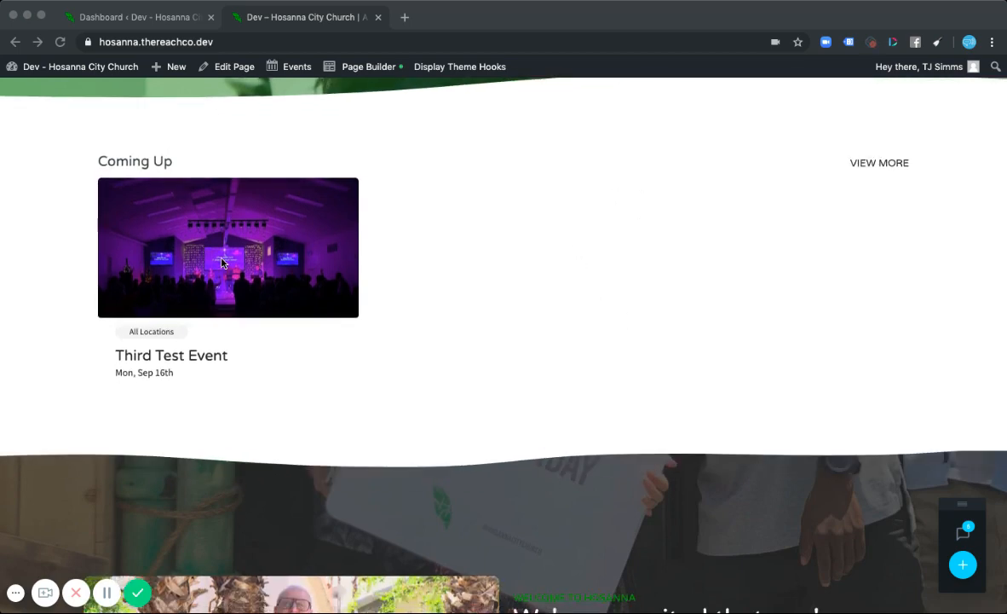
left_click(516, 314)
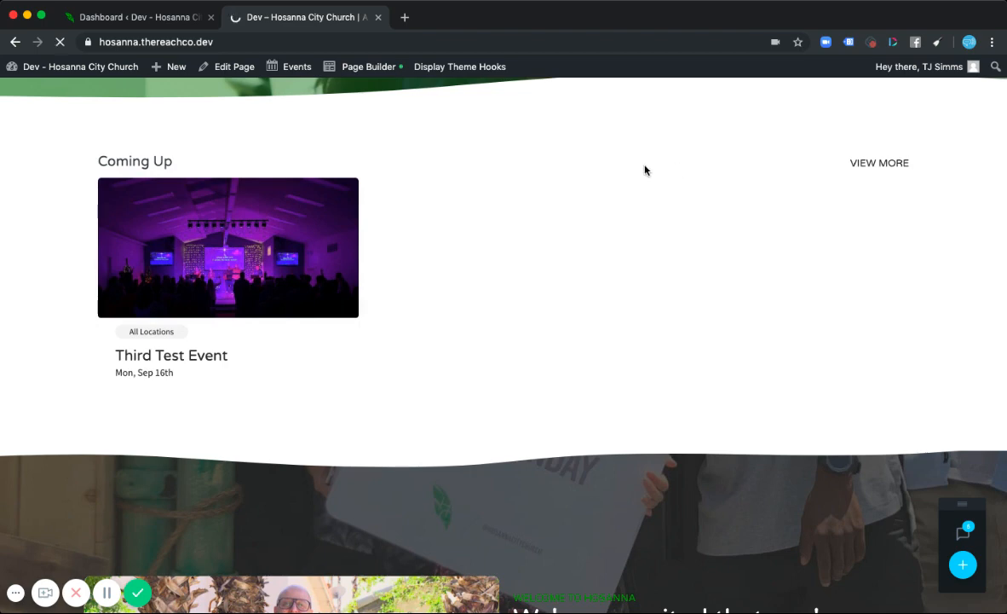
scroll(601, 300, "down", 3)
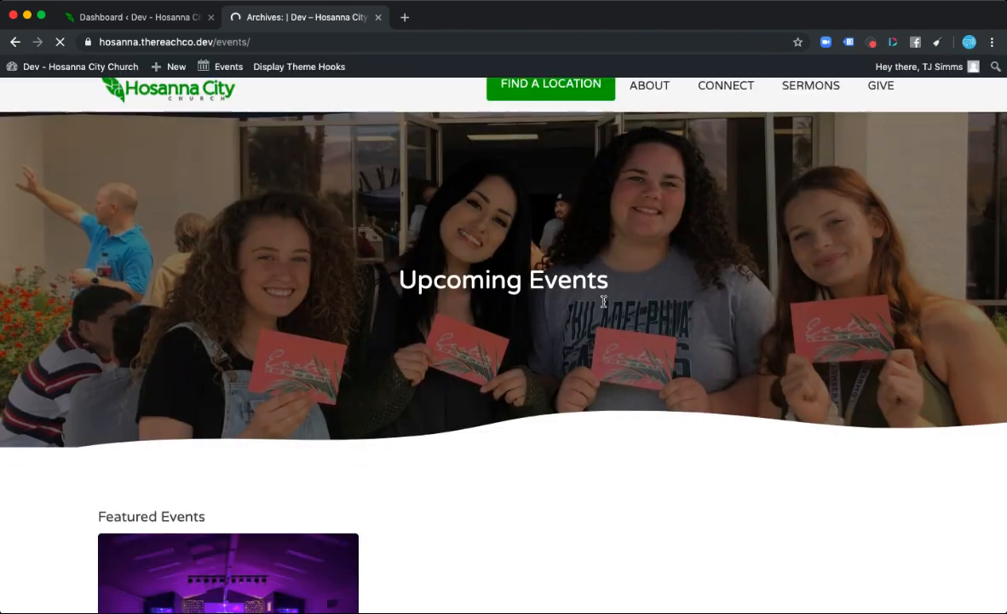
scroll(602, 306, "down", 2)
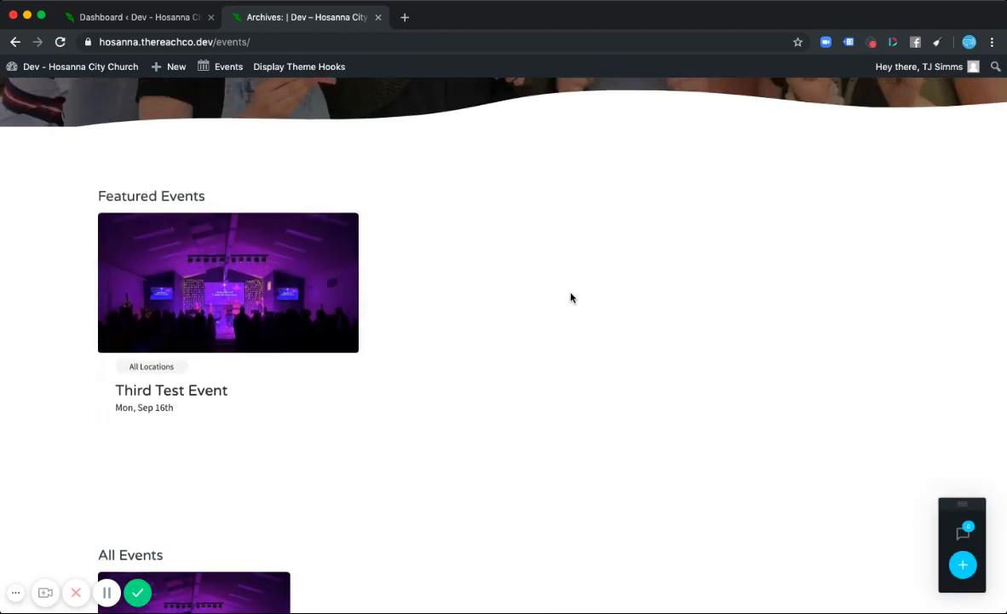
scroll(787, 461, "down", 4)
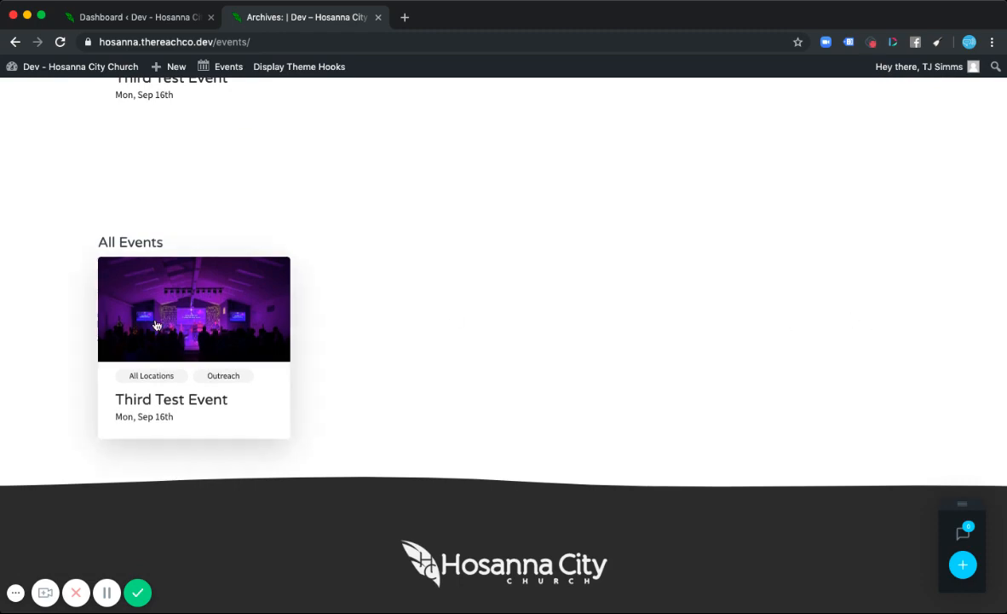
scroll(682, 302, "up", 8)
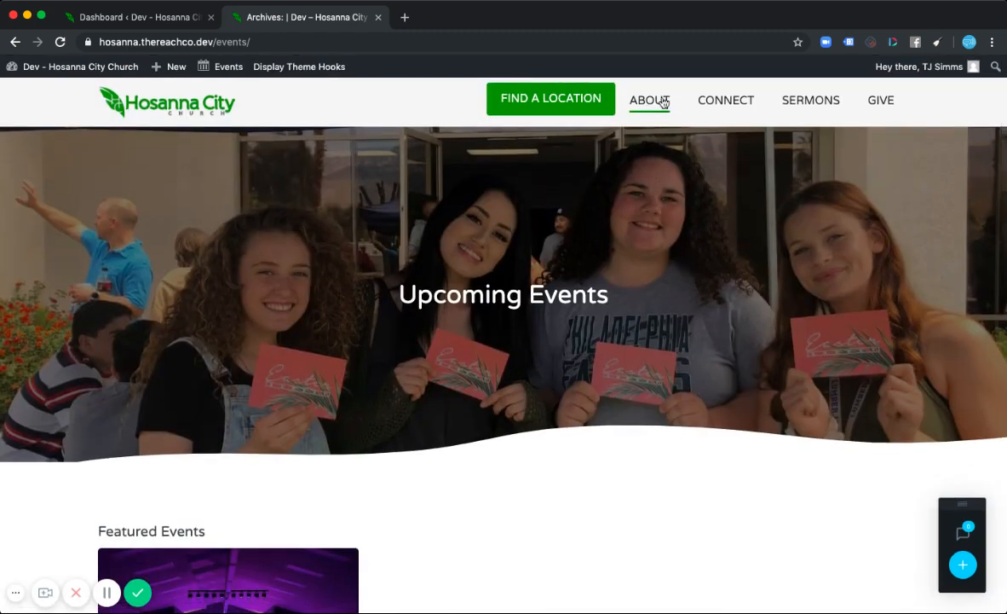
- Visit the Connect page and then the Kids page, scrolling down to the Coming Up for Kids section
left_click(723, 101)
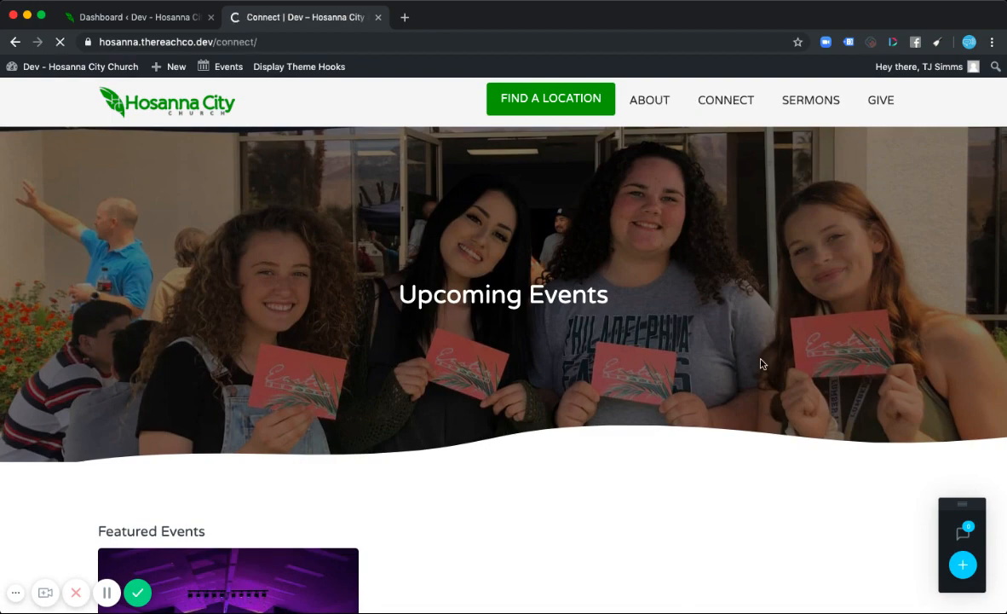
scroll(634, 375, "down", 3)
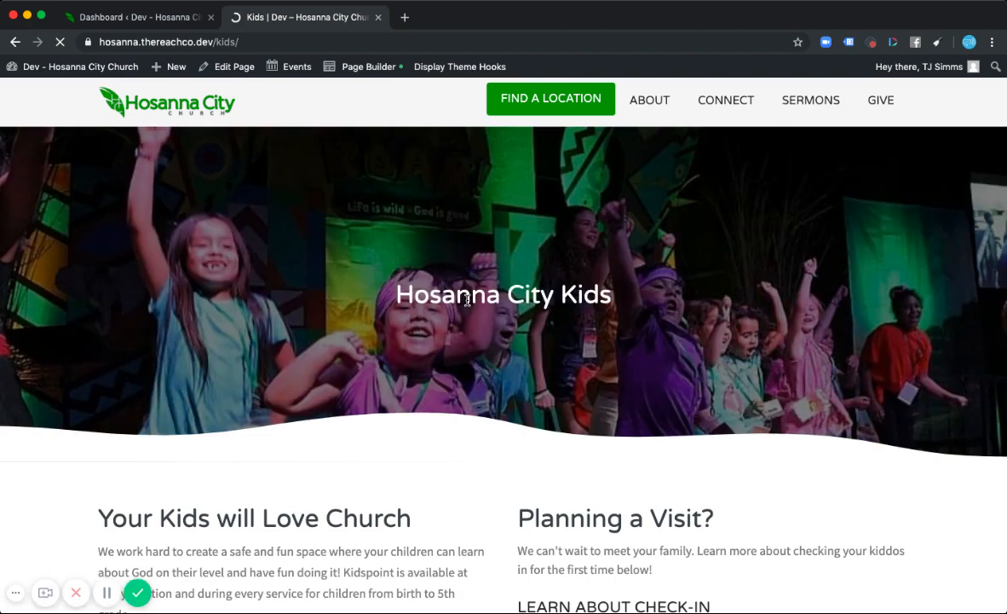
scroll(467, 300, "down", 3)
scroll(467, 300, "down", 2)
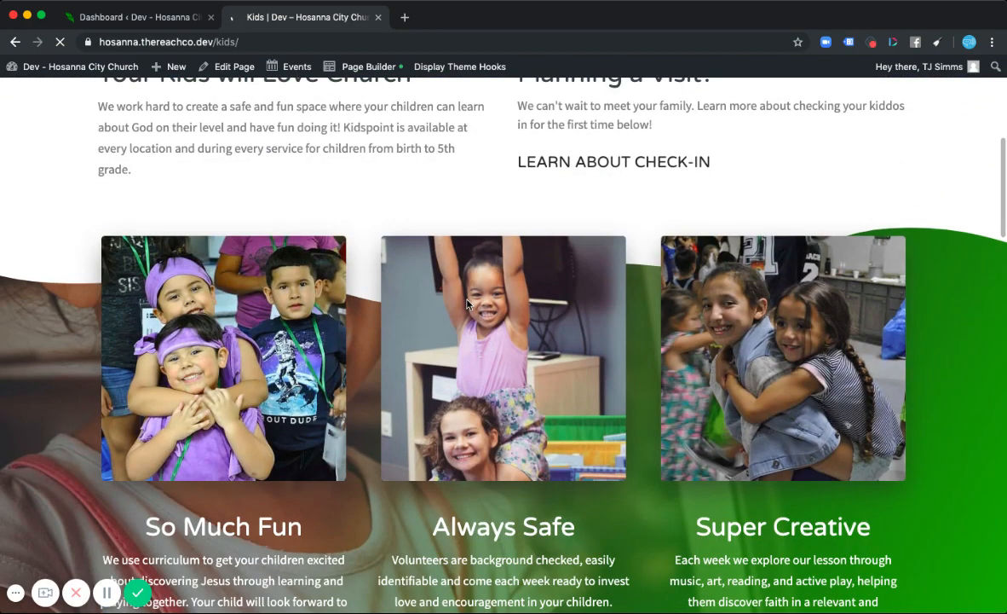
scroll(467, 303, "down", 4)
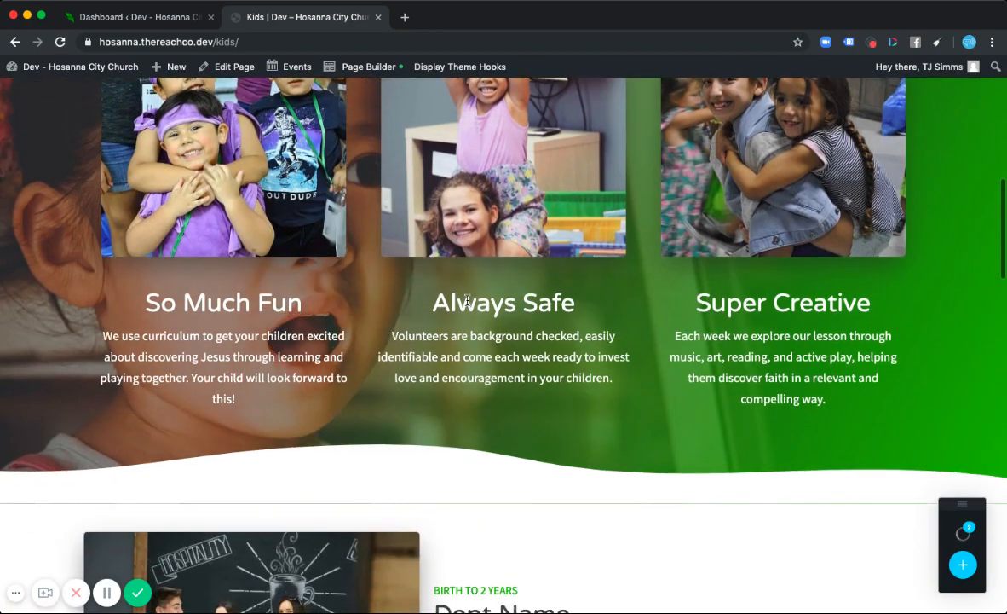
scroll(467, 304, "down", 7)
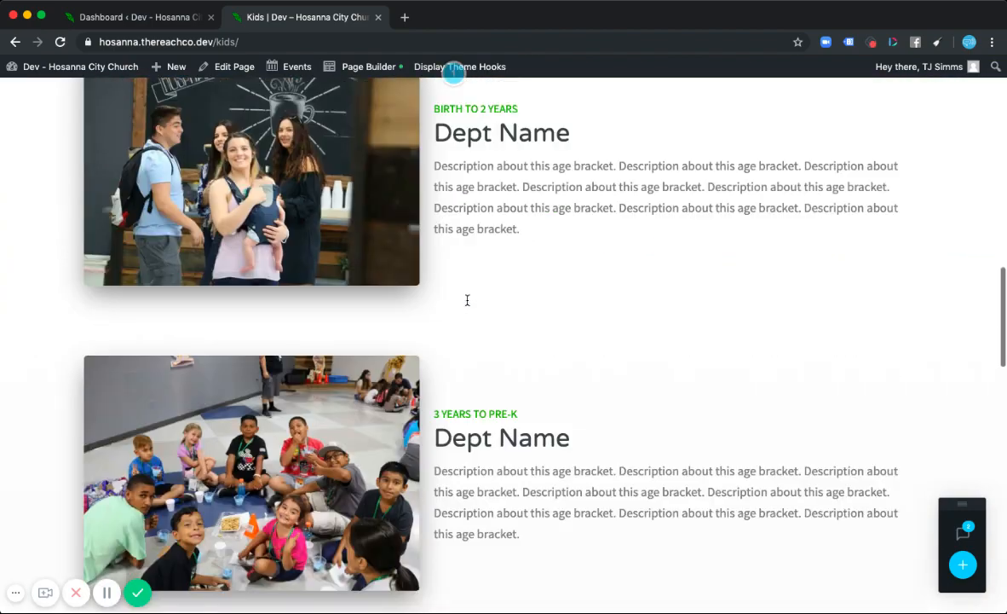
scroll(467, 300, "down", 11)
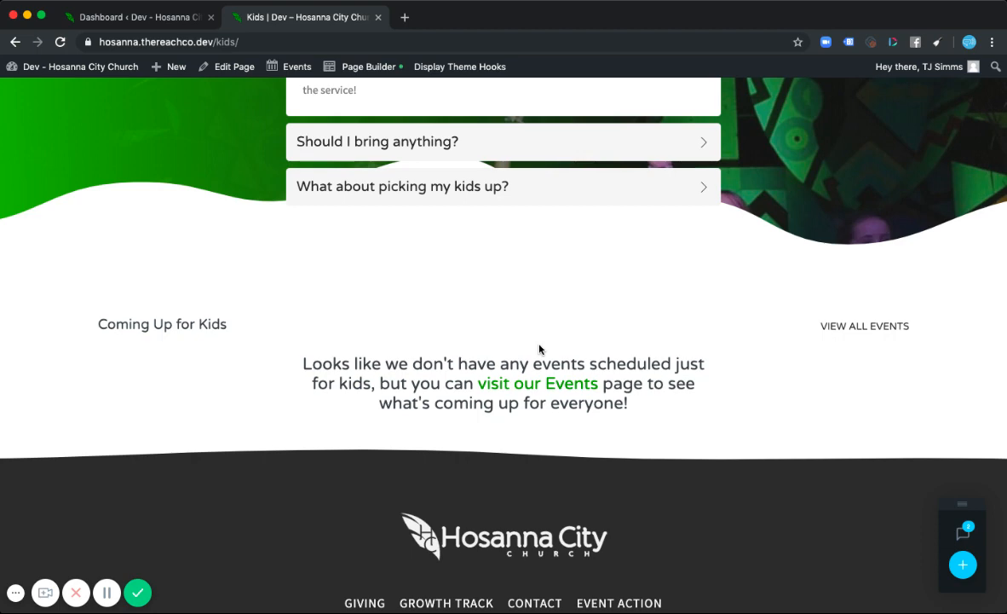
- Return to the Connect page and open the Students page, scrolling to its Coming Up for Students section
left_click(538, 383)
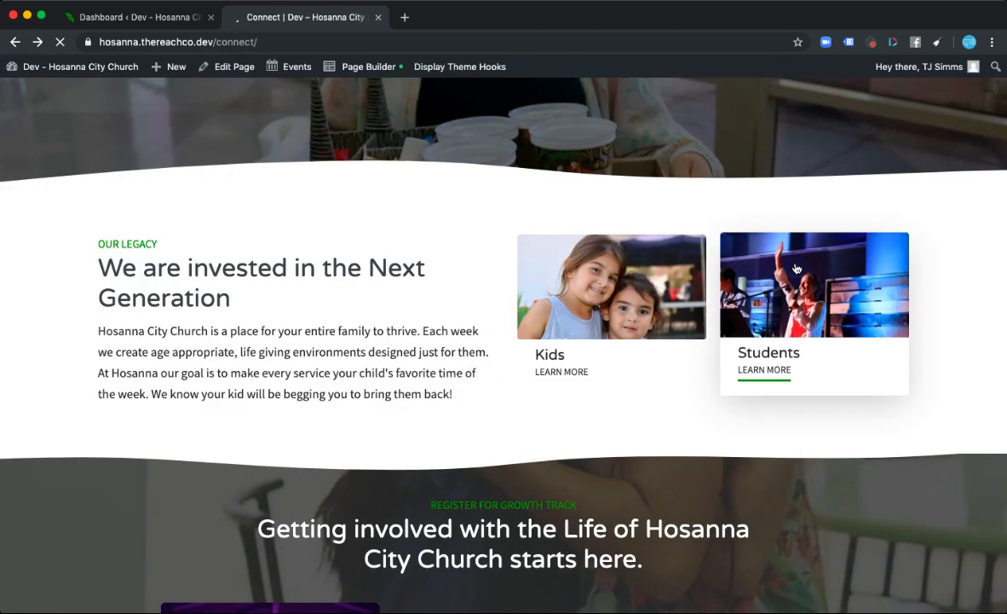
left_click(796, 269)
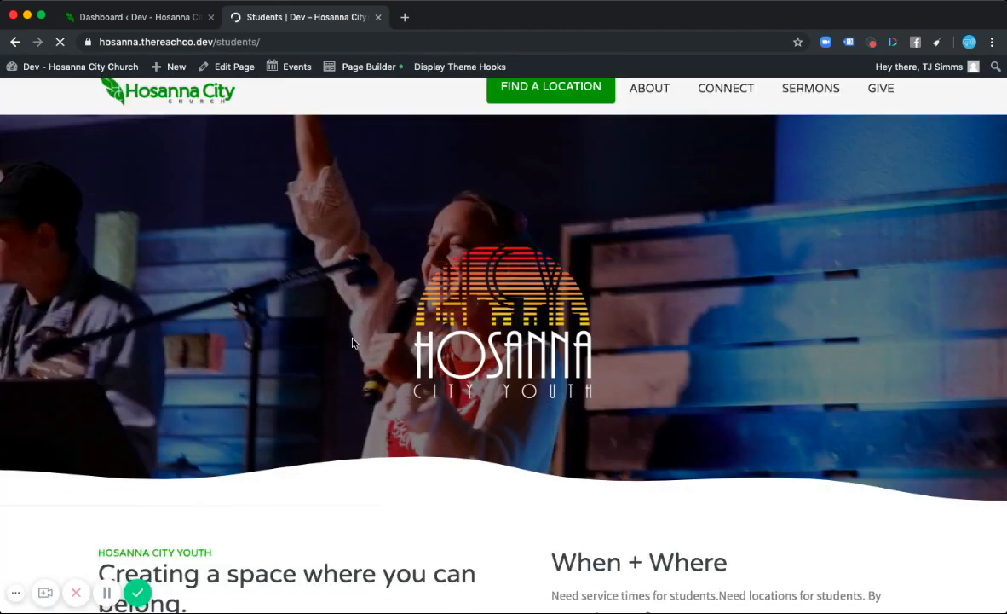
scroll(354, 343, "down", 5)
scroll(353, 342, "down", 10)
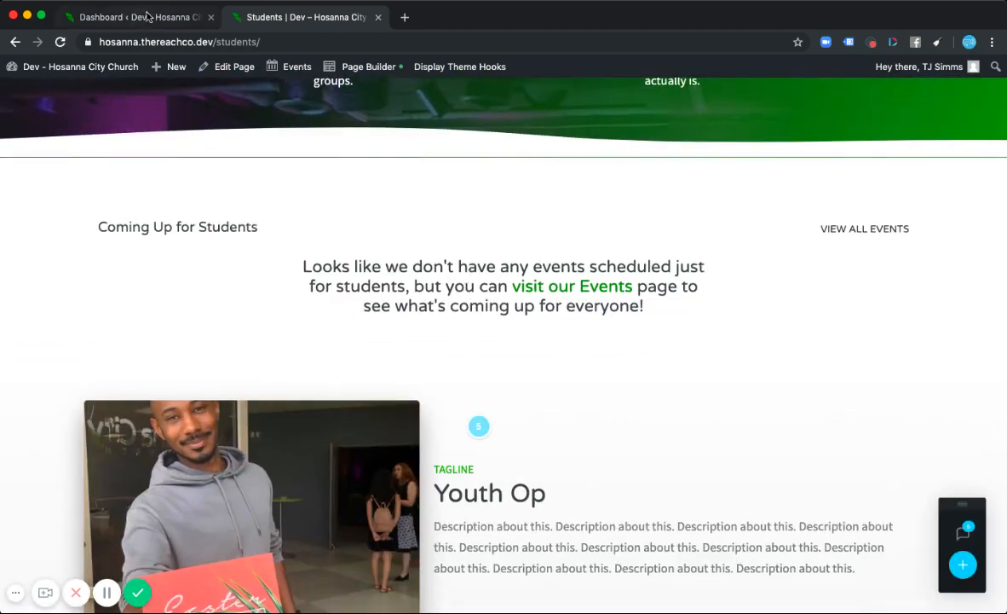
scroll(412, 223, "up", 10)
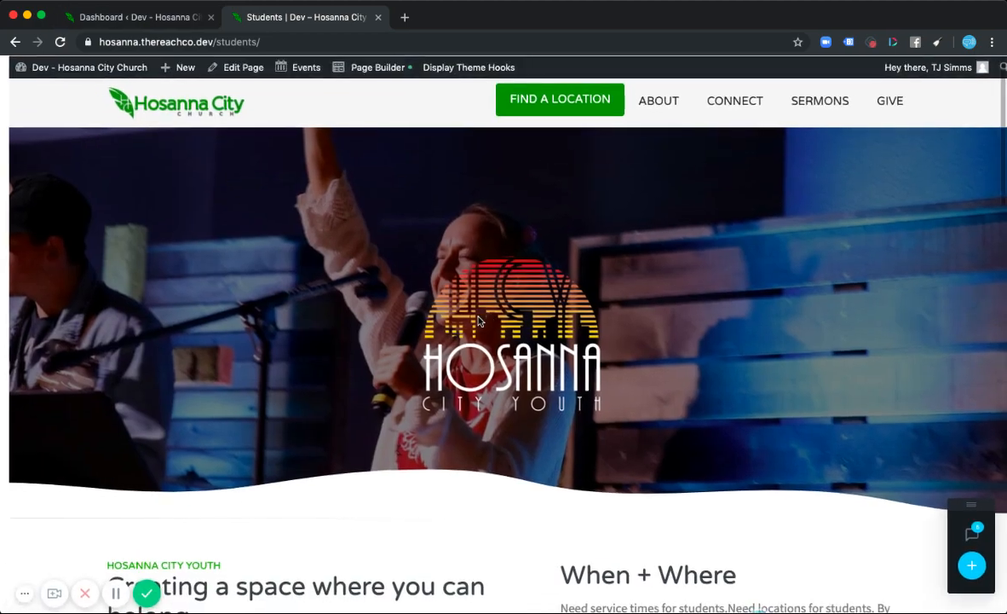
- Go back and open the Growth Track page, scrolling to its featured event card
key("super+Left")
scroll(737, 382, "down", 9)
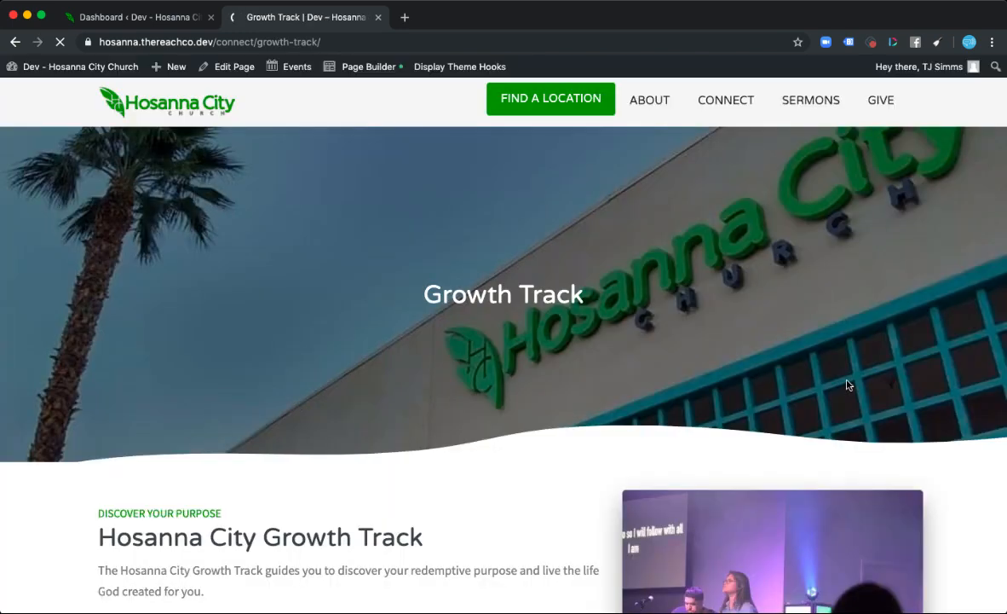
scroll(847, 384, "down", 9)
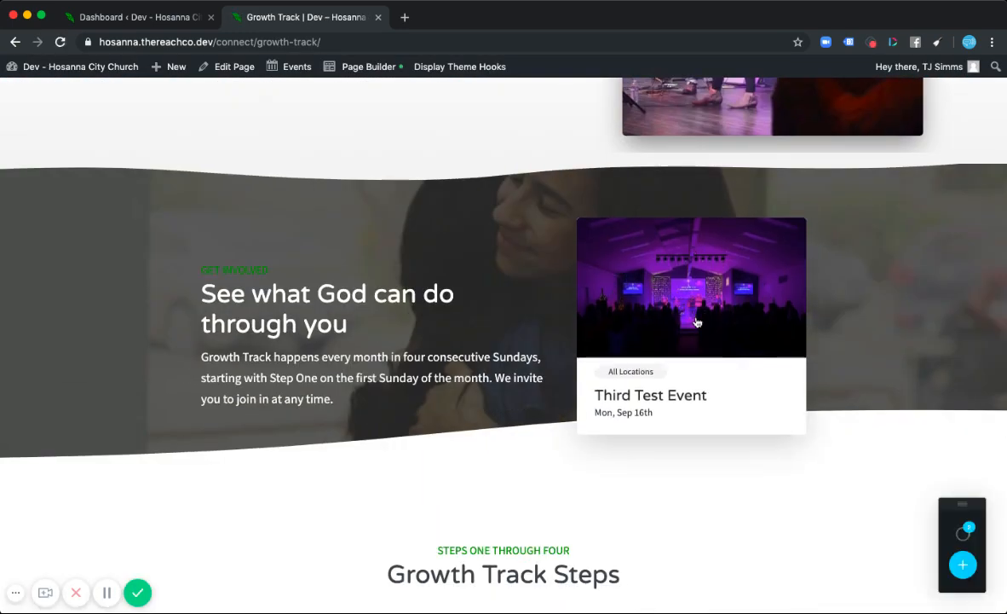
scroll(847, 378, "up", 9)
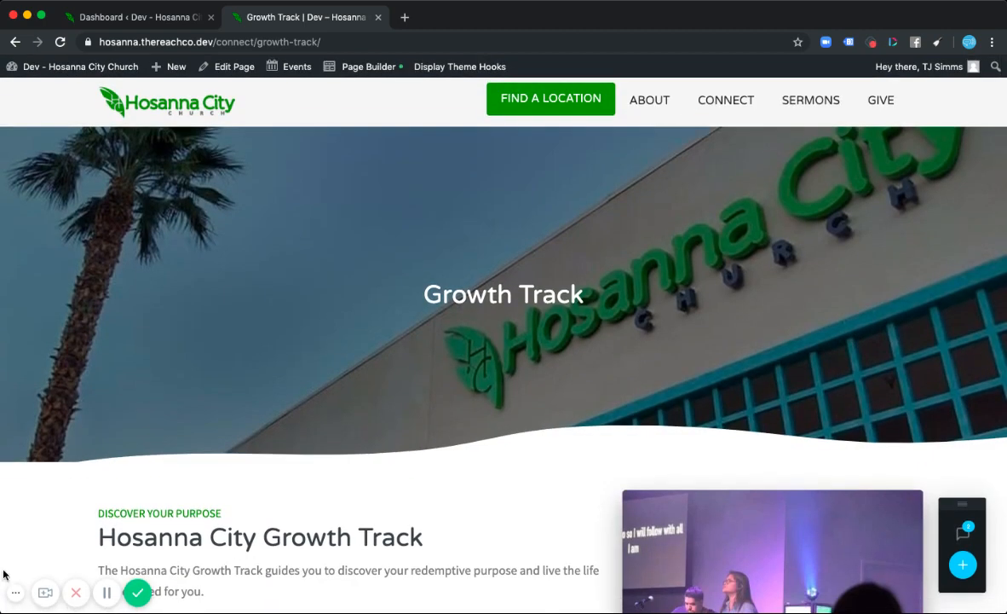
- Go back to the Connect page and scroll to the Growth Track event card section
scroll(342, 387, "left", 5)
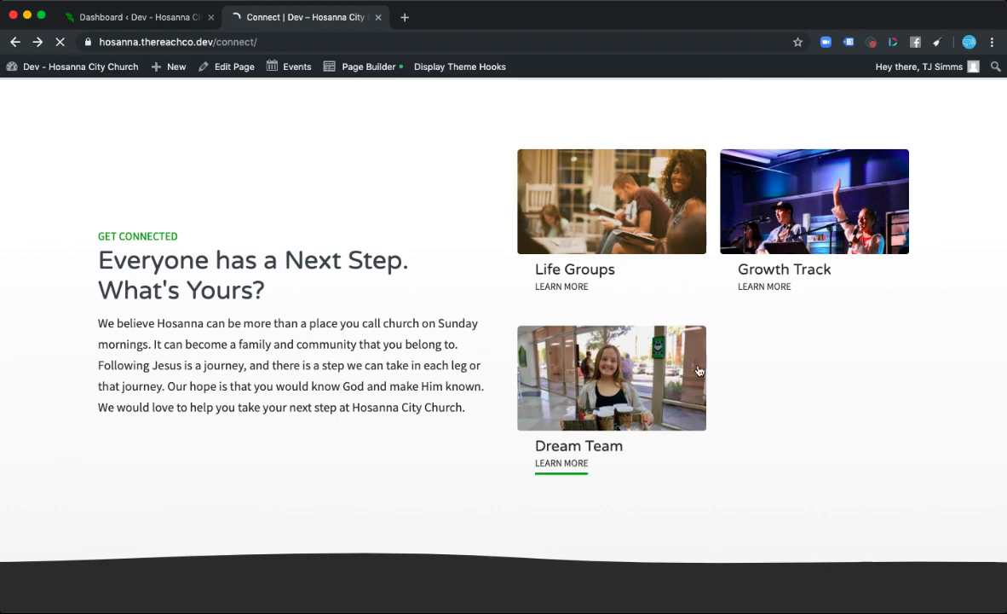
scroll(759, 382, "down", 2)
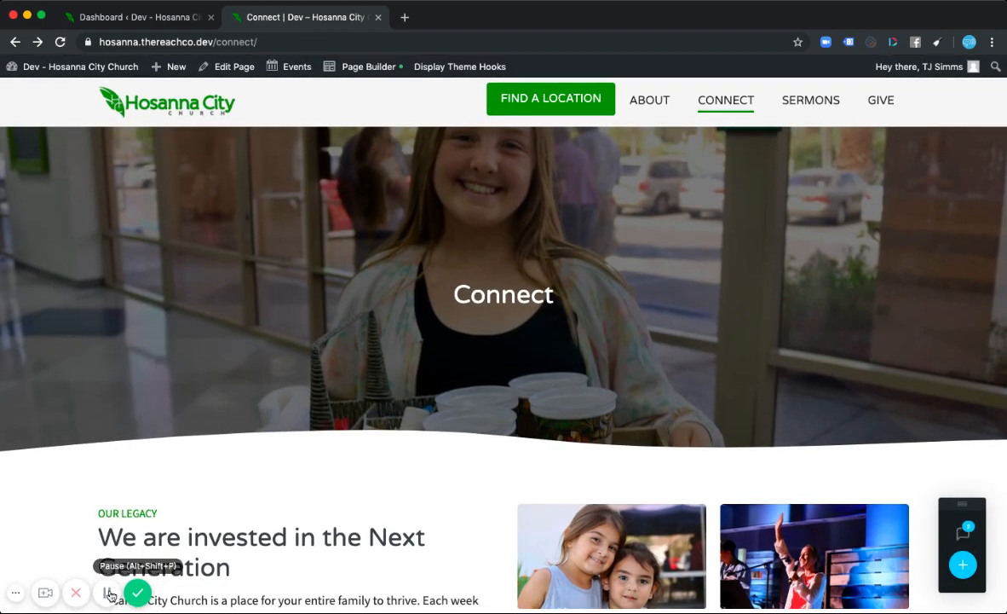
scroll(528, 380, "down", 10)
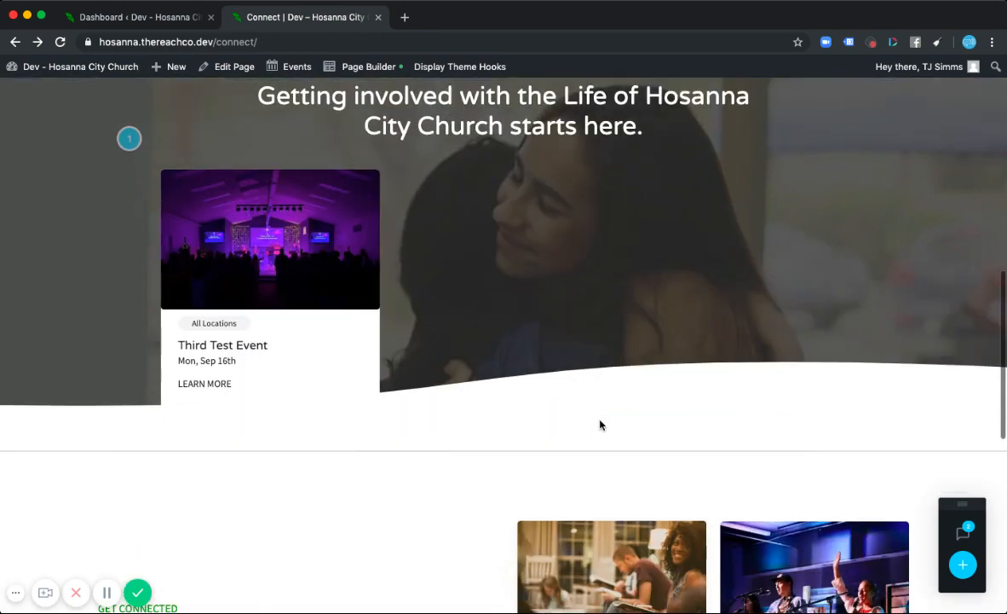
scroll(600, 424, "down", 1)
scroll(424, 284, "up", 3)
scroll(424, 285, "down", 2)
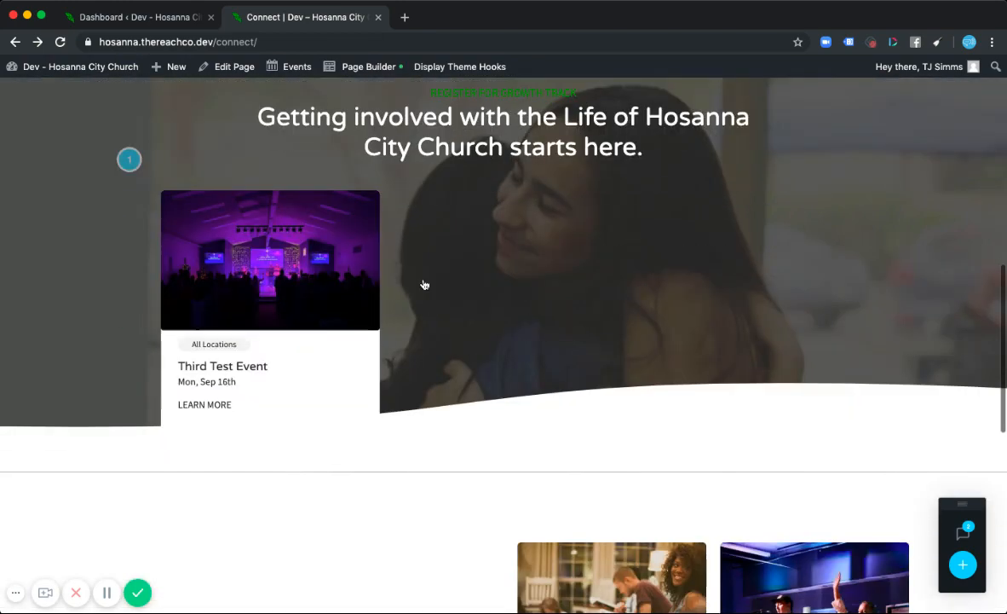
scroll(423, 281, "down", 1)
scroll(412, 282, "up", 3)
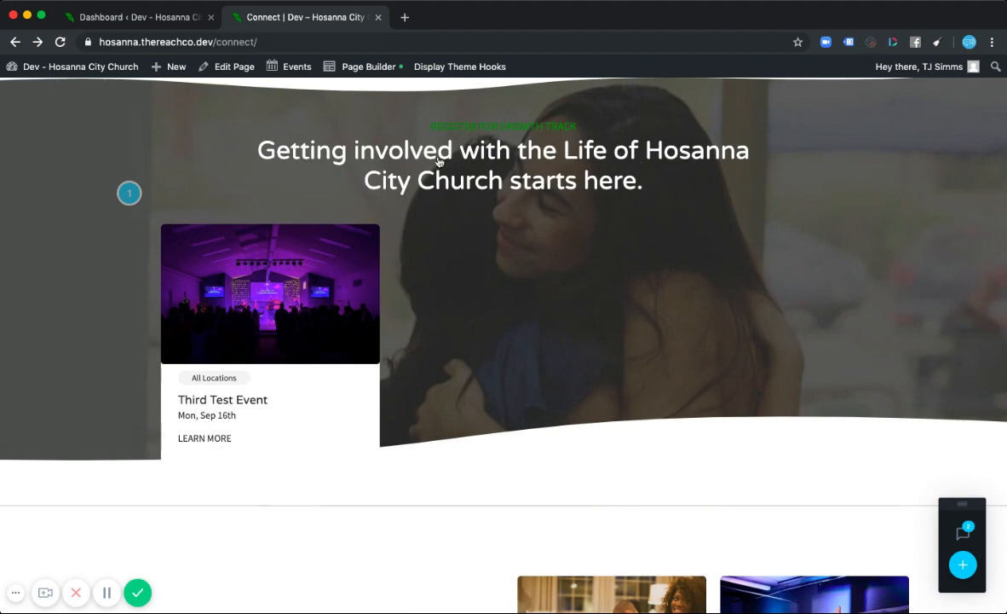
scroll(480, 358, "down", 1)
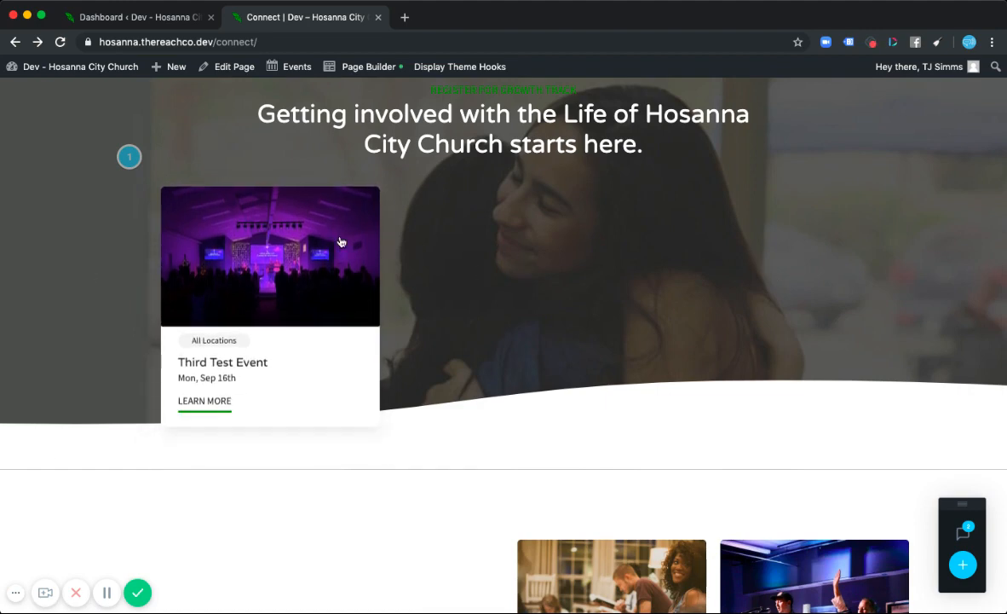
scroll(341, 242, "up", 10)
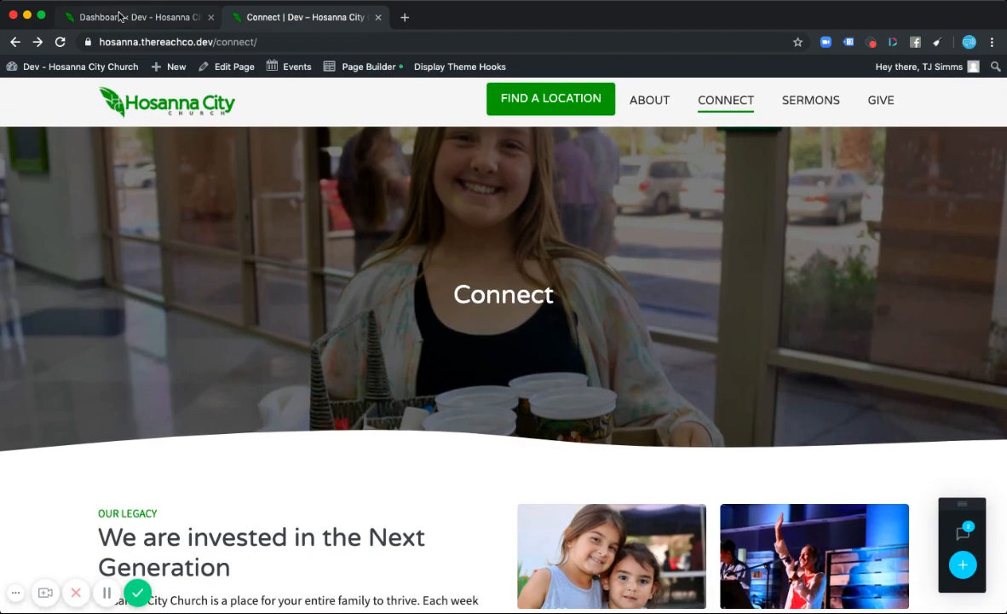
- Switch to the dashboard tab and dismiss the duplicate Switch back notice
left_click(120, 17)
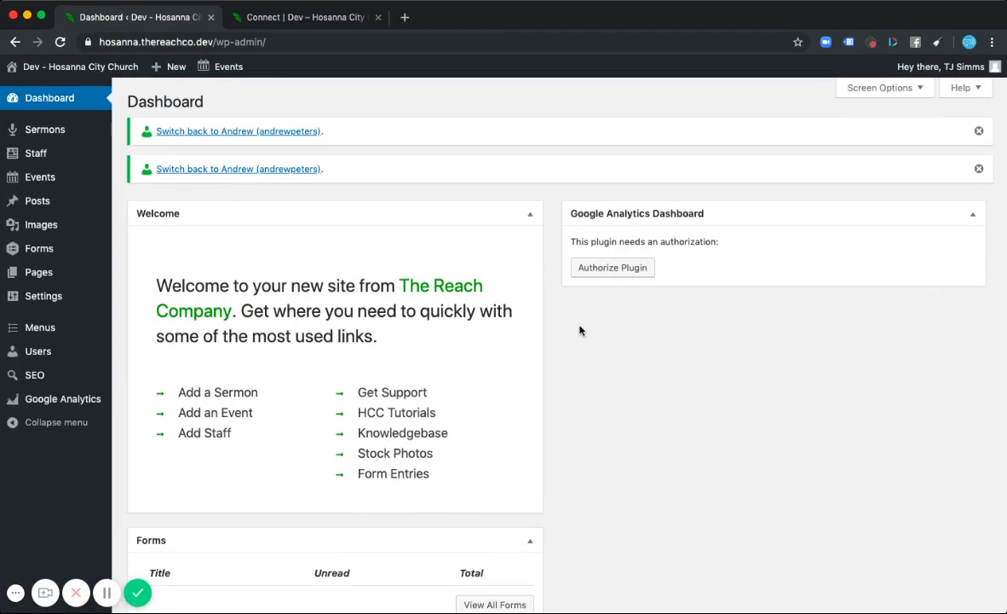
left_click(979, 169)
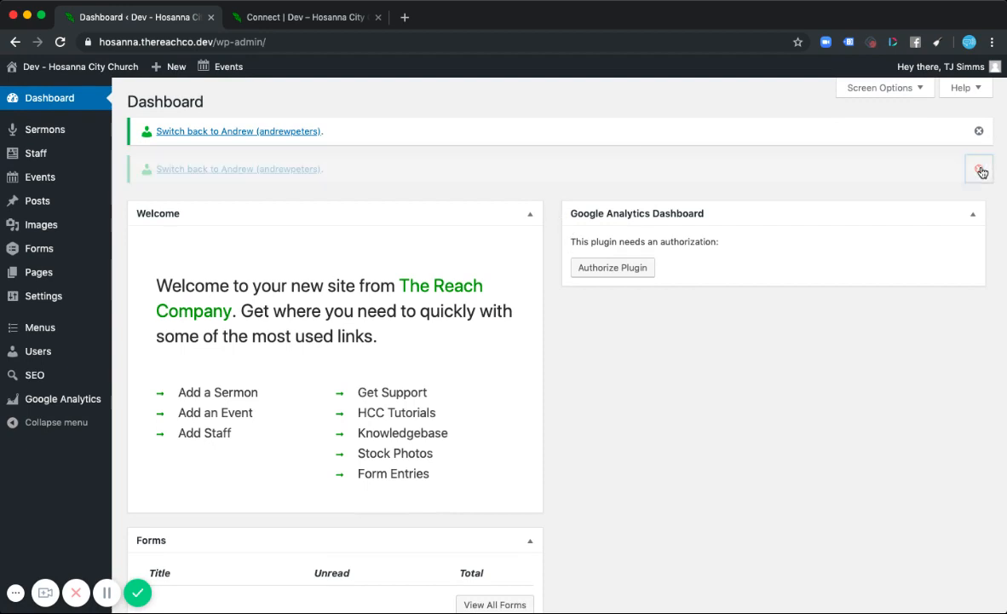
scroll(117, 160, "down", 1)
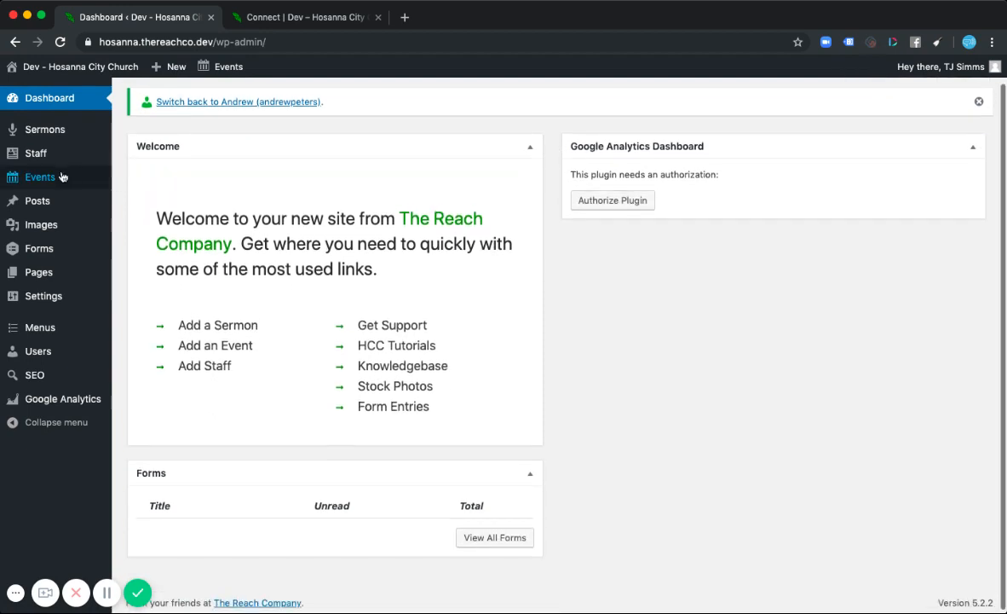
- Open the admin Events list, compare it with the Connect page tab, and return to the list
mouse_move(48, 178)
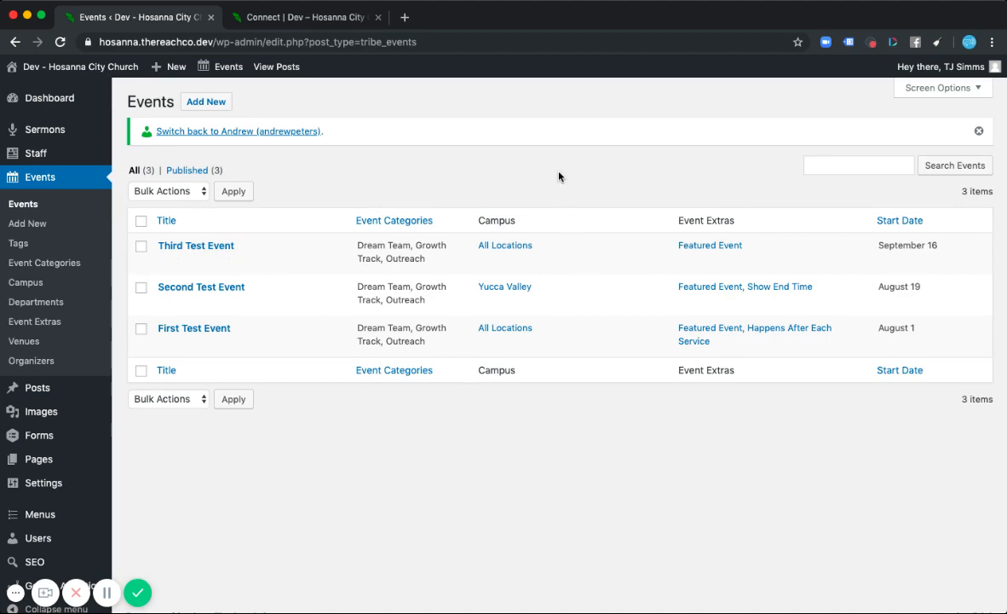
left_click(296, 19)
scroll(367, 375, "down", 10)
scroll(341, 358, "up", 3)
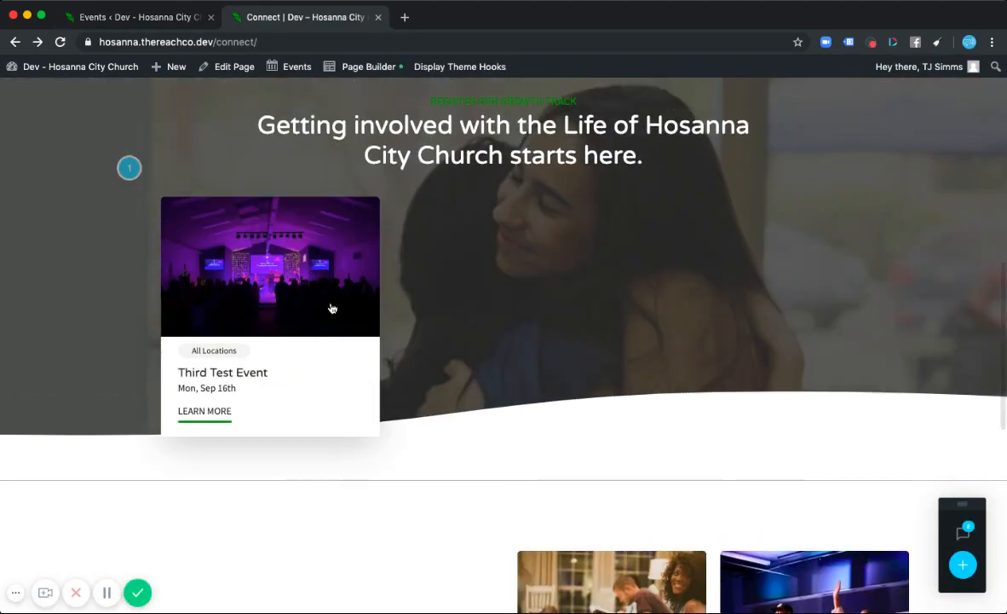
key("ctrl+shift+Tab")
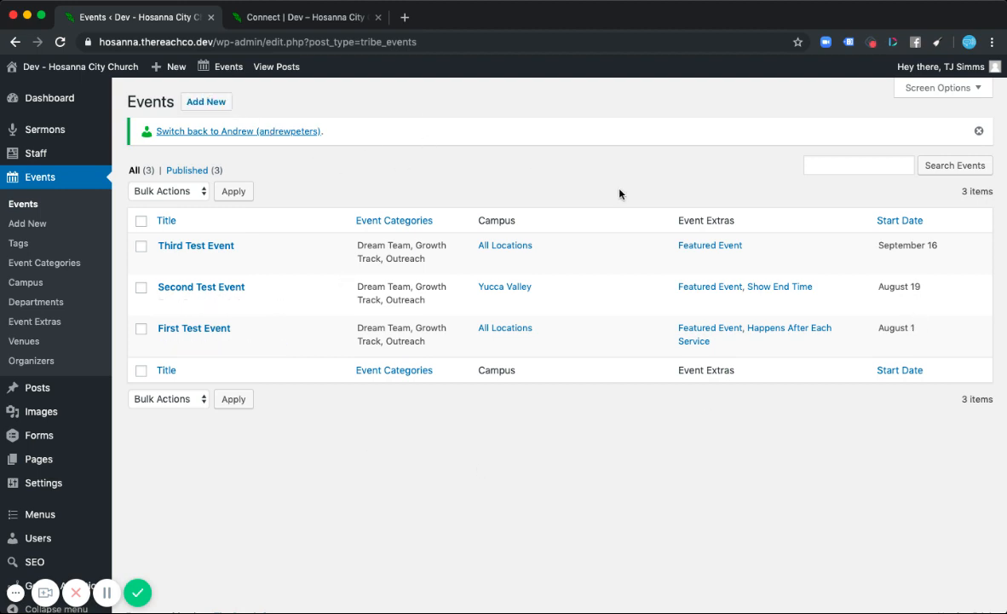
- Open Screen Options for the Events list and enable the Author and Tags columns
left_click(969, 89)
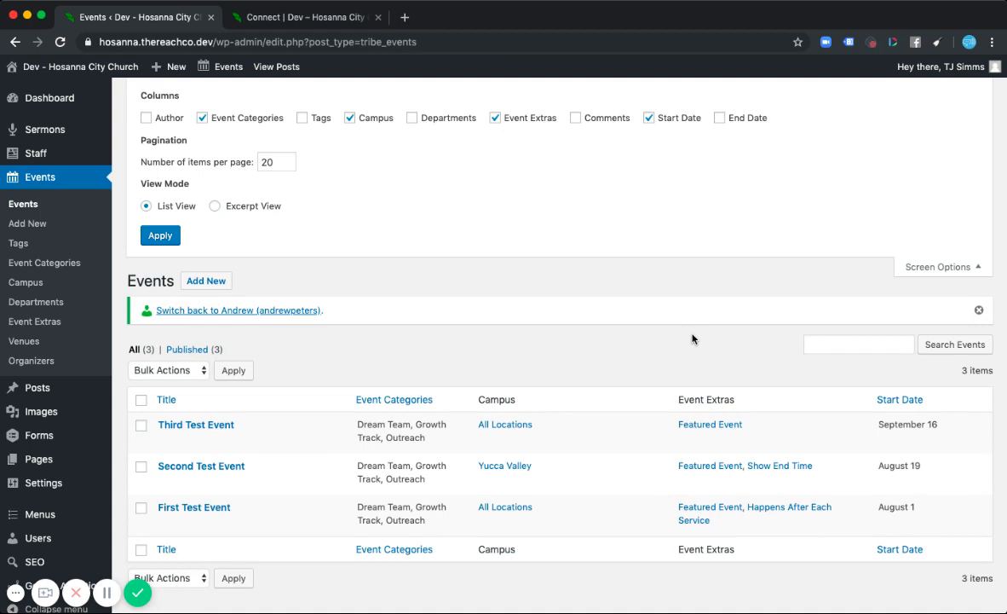
left_click(145, 118)
left_click(302, 117)
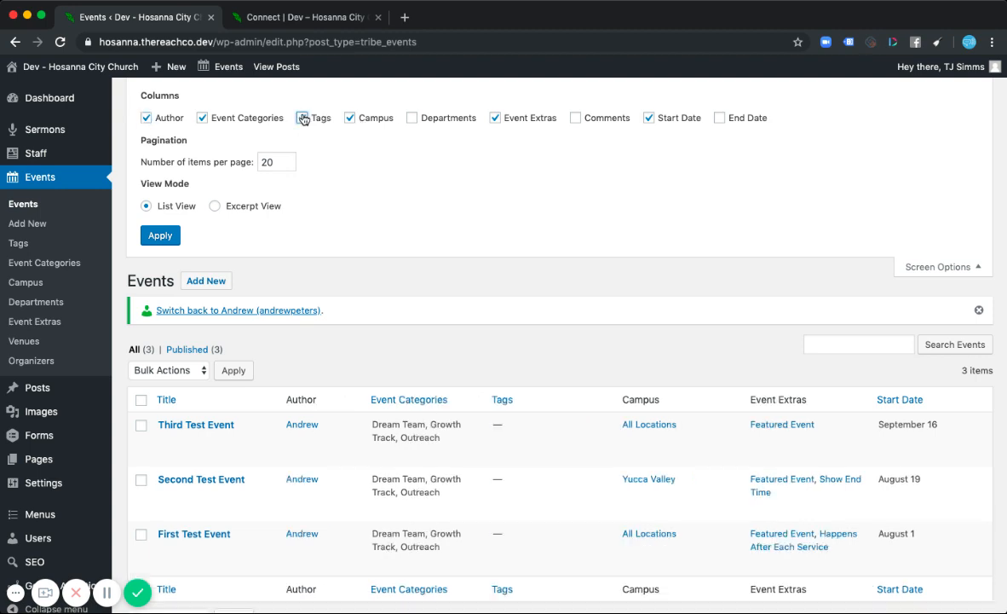
- Toggle the Departments column on and off, then hide the Tags and Author columns again
left_click(411, 118)
left_click(412, 118)
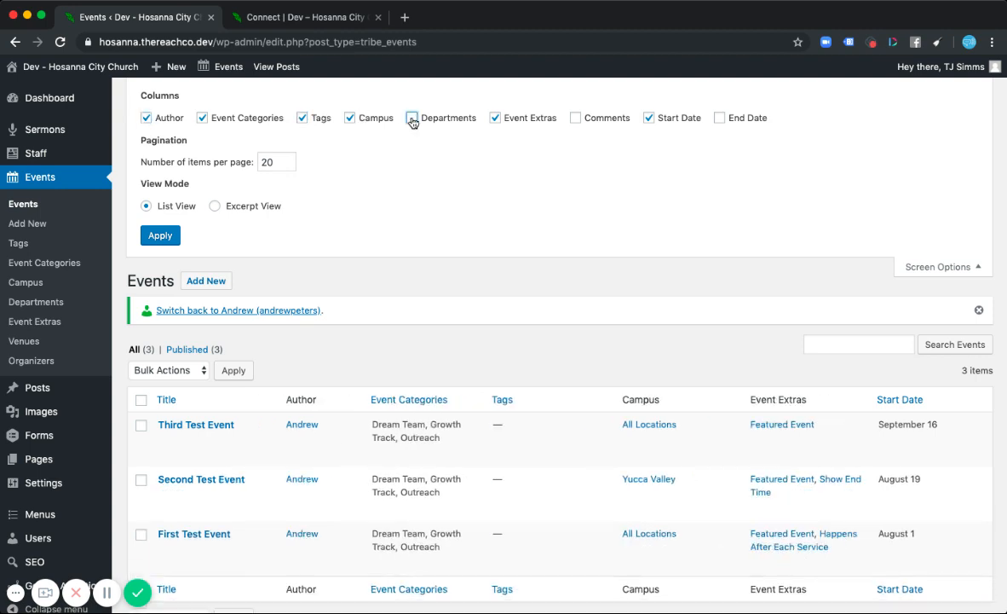
left_click(301, 117)
left_click(146, 119)
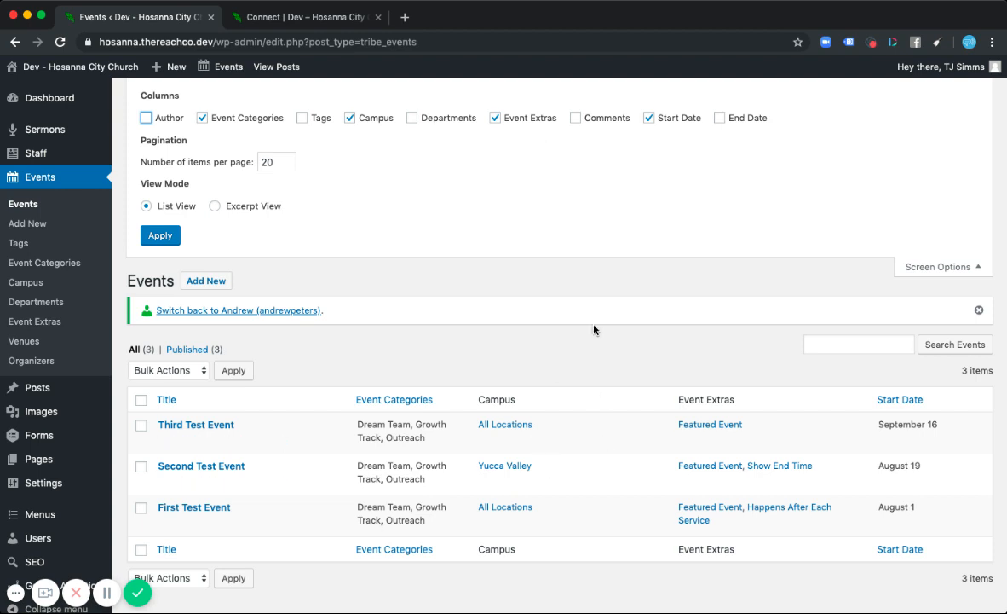
- Close Screen Options and start a new event titled Tutorial Test Event
left_click(937, 267)
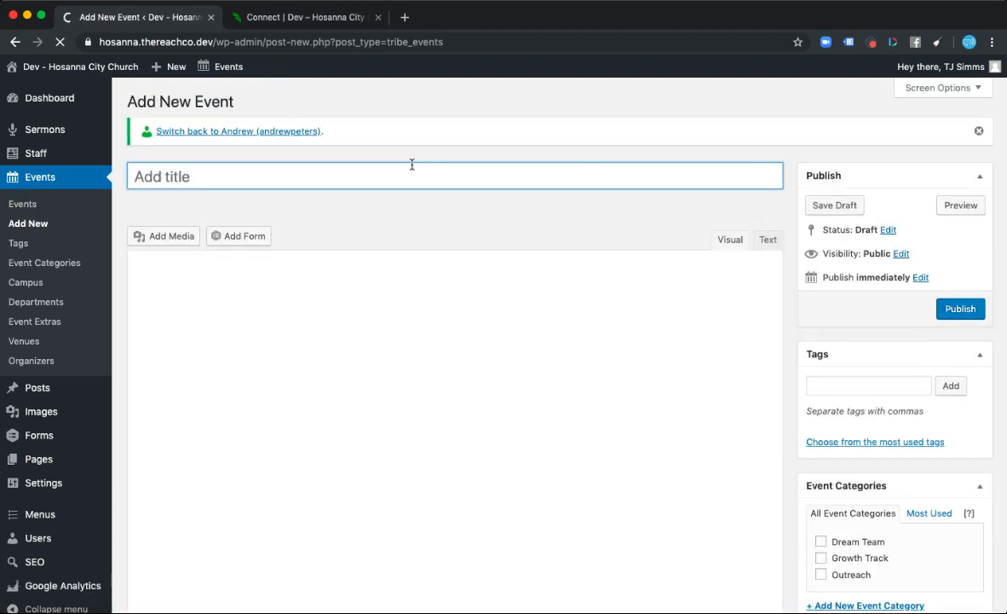
type("T")
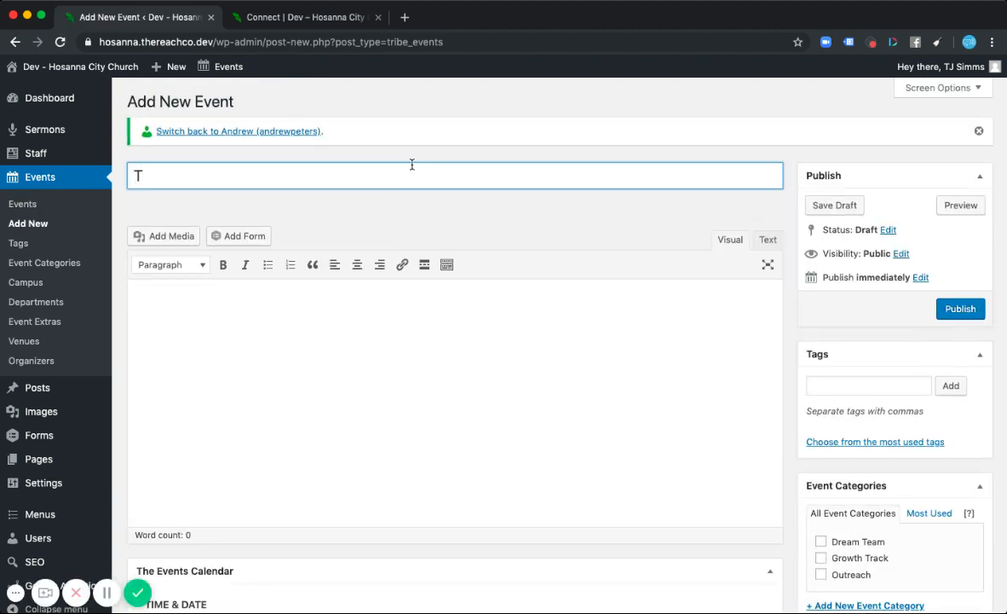
type("ytorial Test Event")
- Write the description "Stuff about our cool event." and paste it repeatedly to fill out the event body
left_click(380, 299)
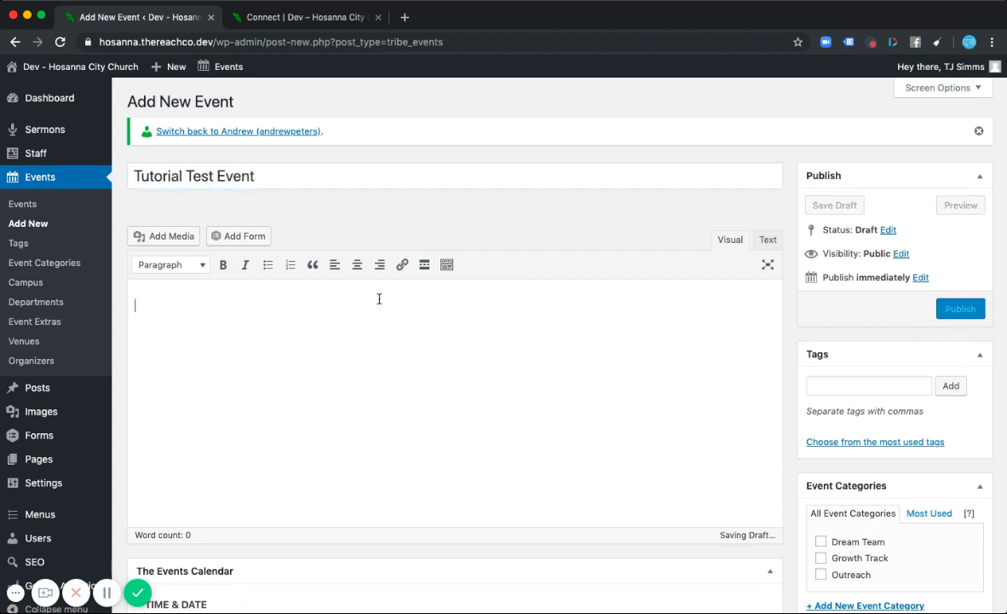
type("Stuff about ")
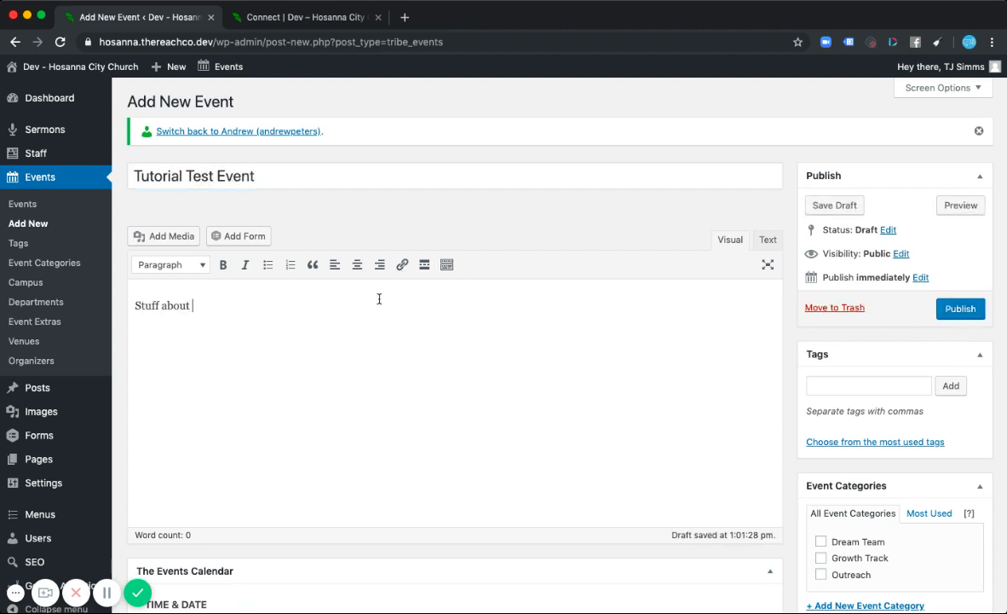
type("our coo")
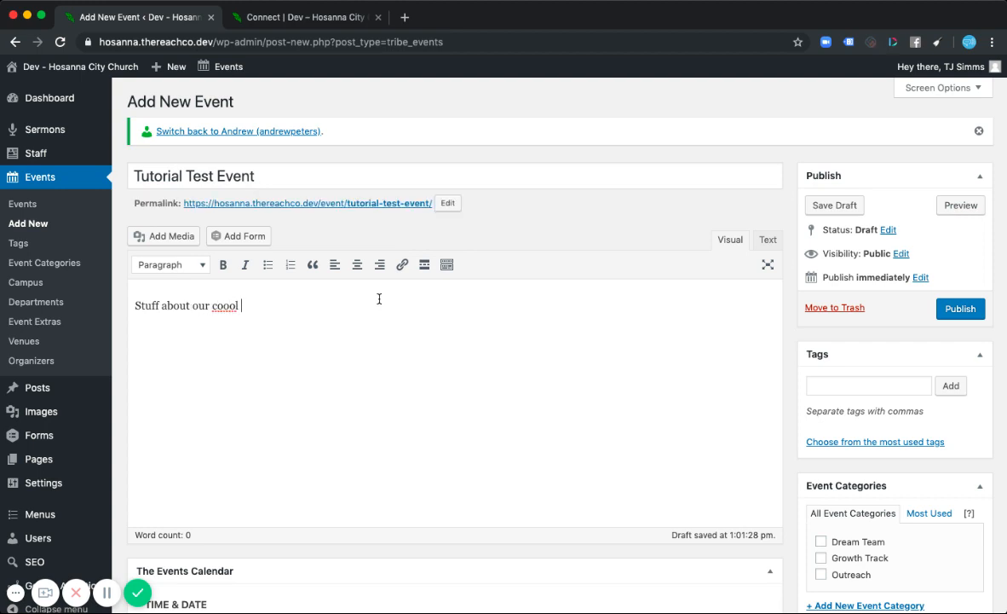
type("l event.")
key("super+a")
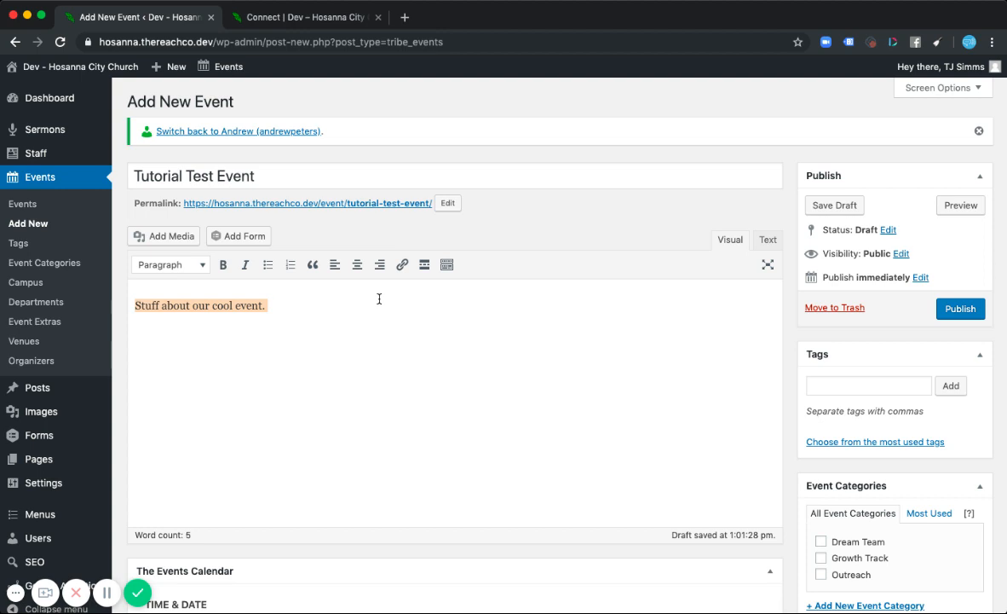
key("super+c")
key("super+v")
key("super+v")
key("super+v")
key("super+v")
key("super+v")
key("super+v")
key("super+v")
key("super+v")
key("super+v")
key("super+v")
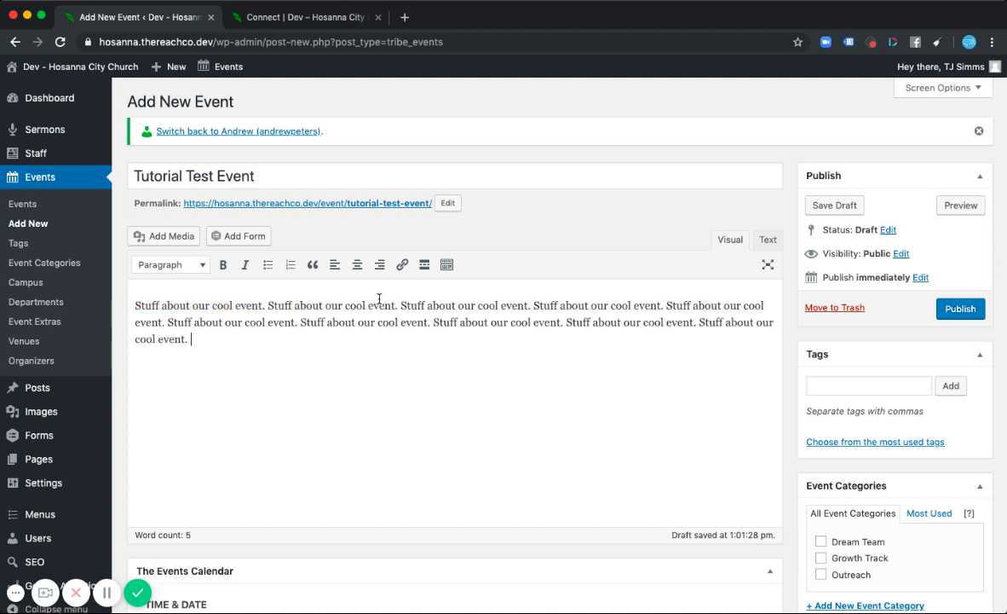
key("super+v")
key("super+v")
key("super+v")
- Set the event's start date to 2019-09-23 in the Events Calendar section
scroll(649, 411, "down", 5)
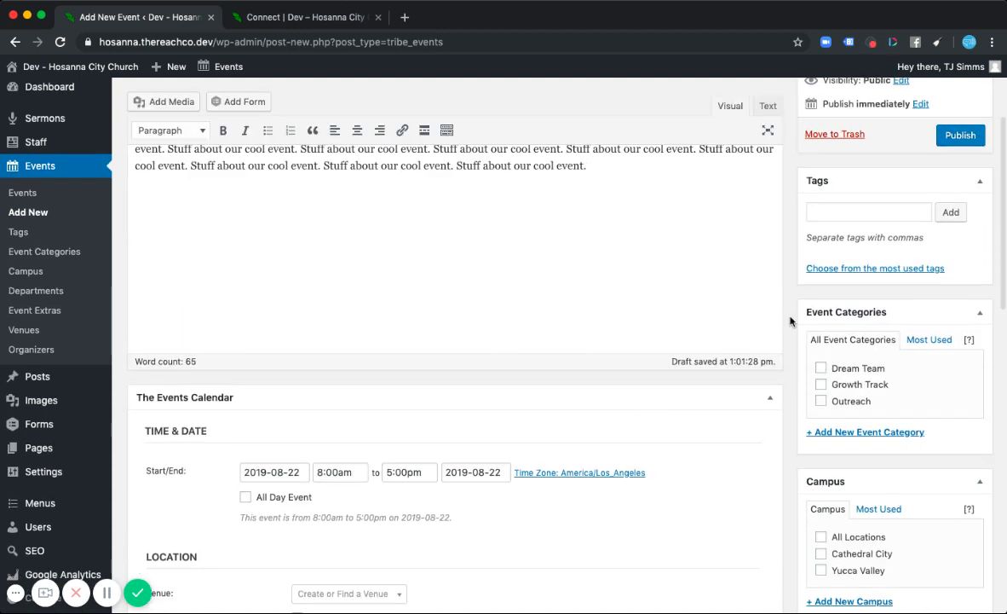
scroll(789, 319, "down", 5)
scroll(789, 320, "down", 2)
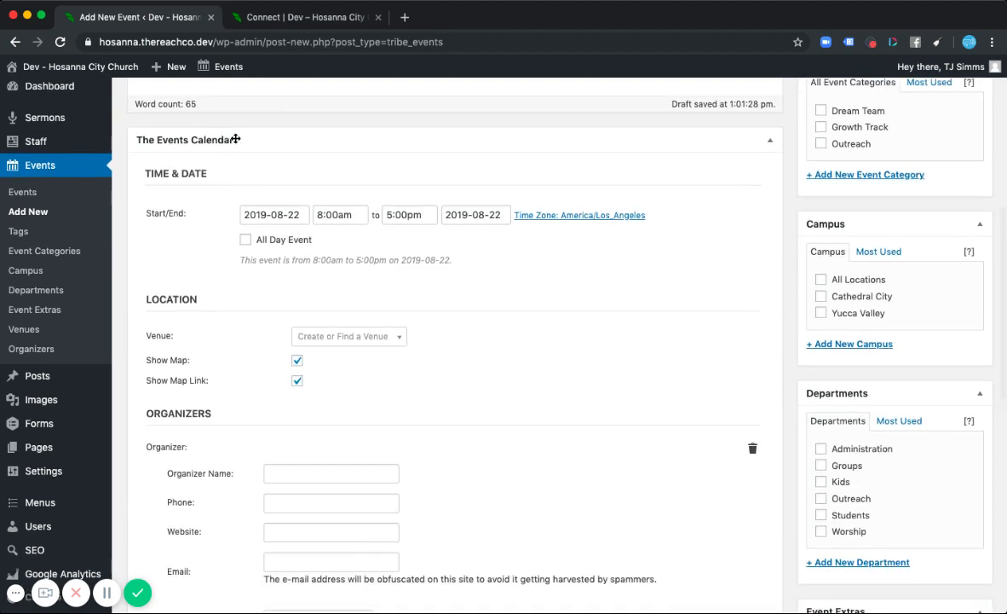
left_click(267, 214)
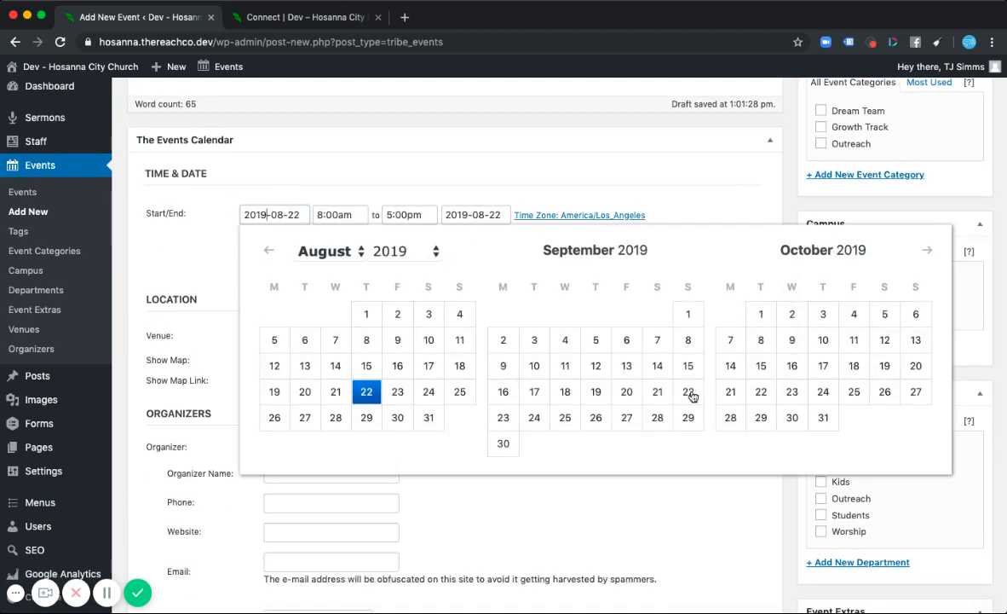
left_click(502, 418)
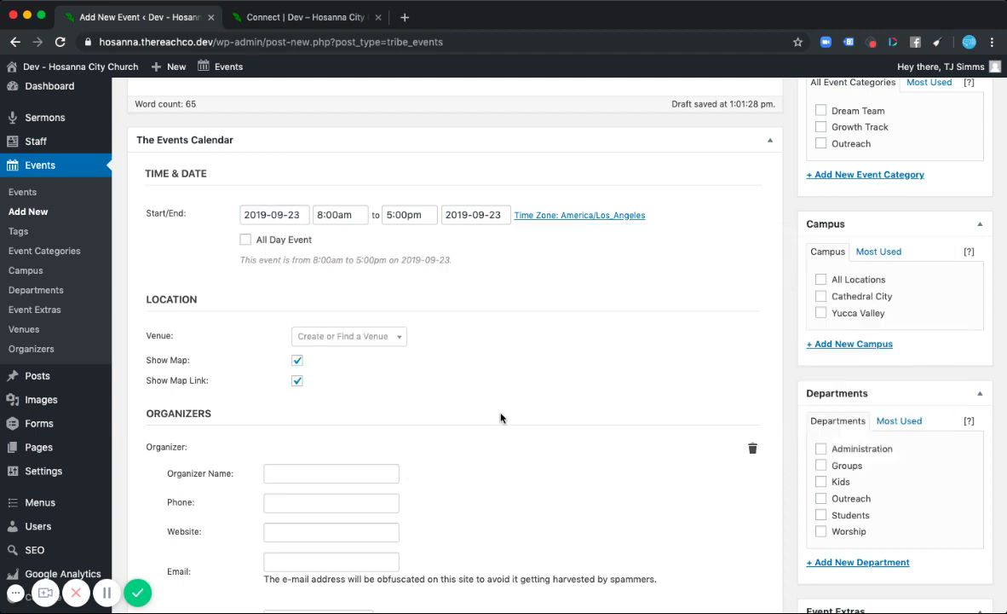
- Set the event's start time to 11:00am and end time to 1:00pm
left_click(330, 216)
scroll(341, 281, "down", 2)
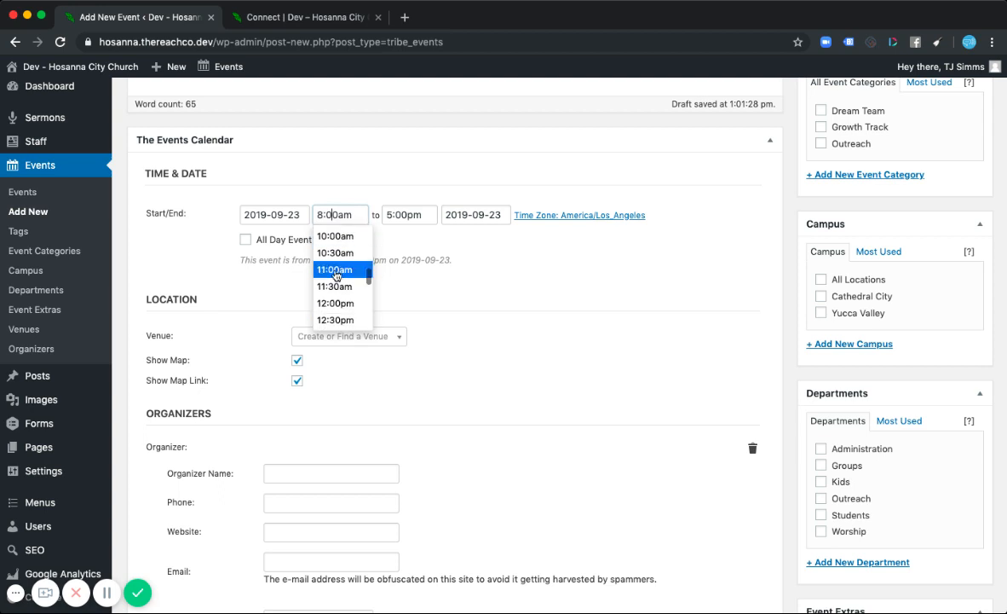
left_click(335, 271)
left_click(397, 213)
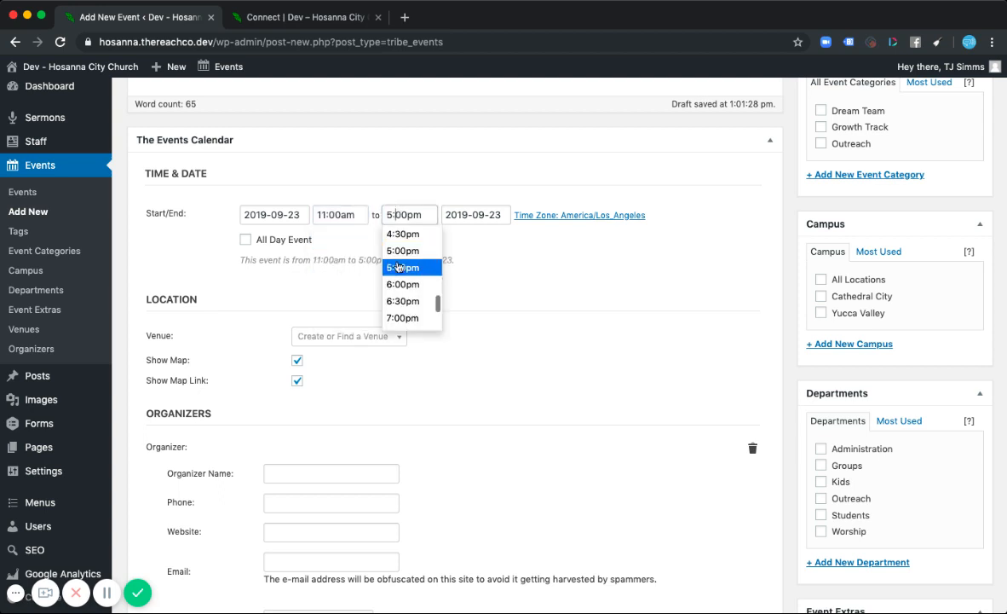
scroll(404, 290, "down", 4)
scroll(404, 307, "up", 5)
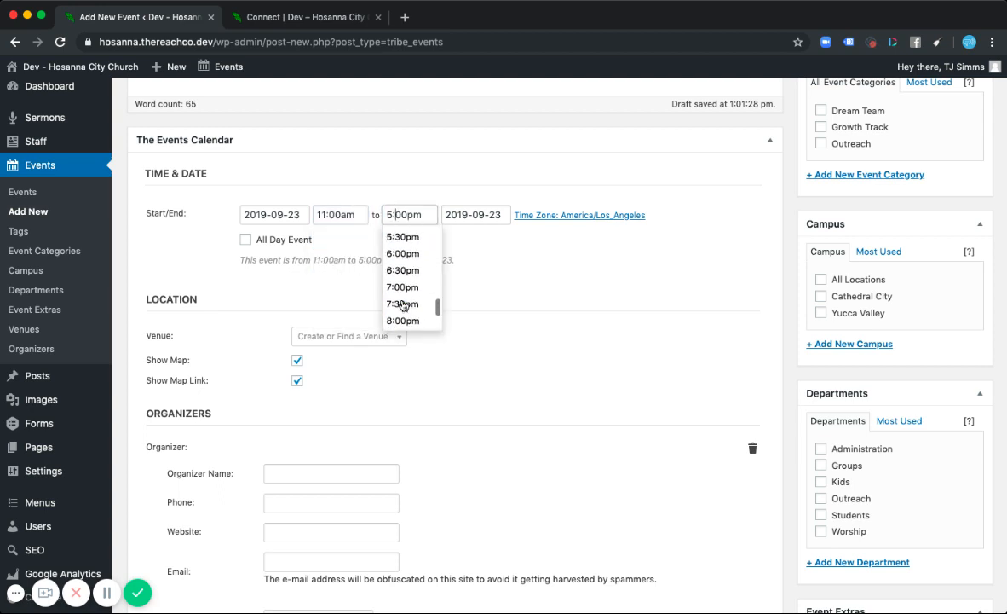
scroll(403, 298, "up", 3)
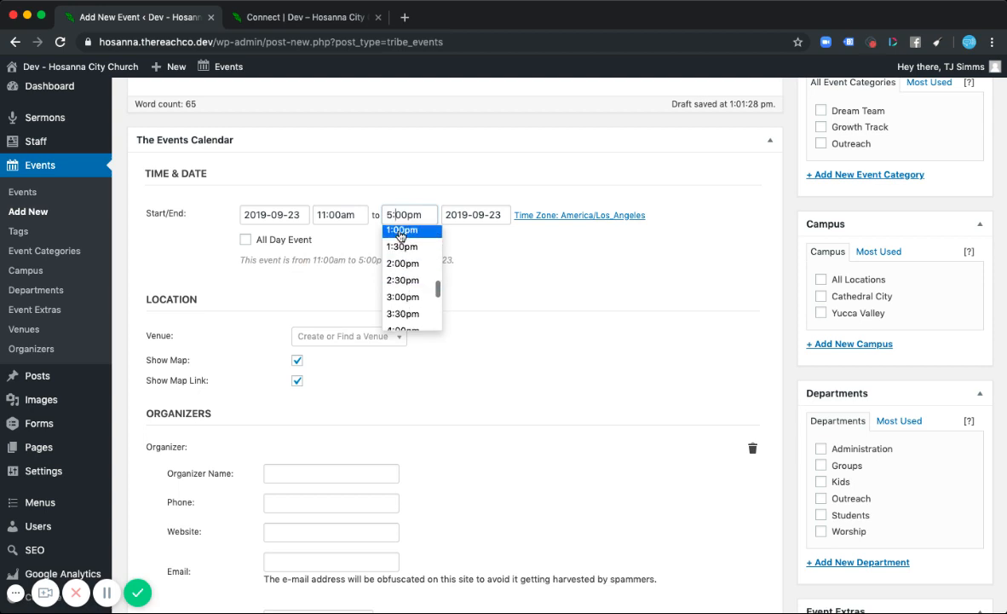
left_click(400, 232)
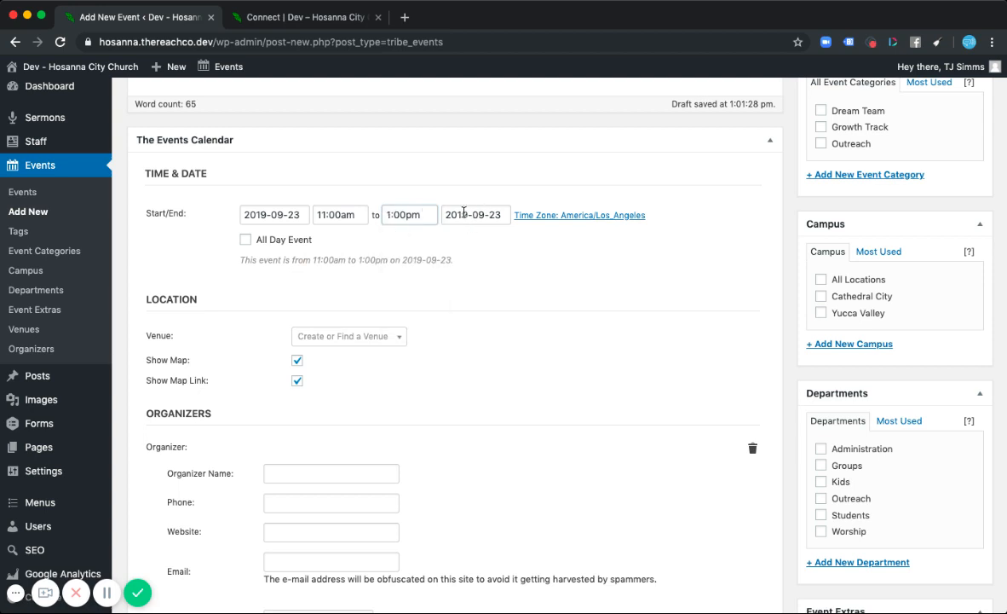
- Create a new venue named New Location for the event
scroll(486, 321, "down", 3)
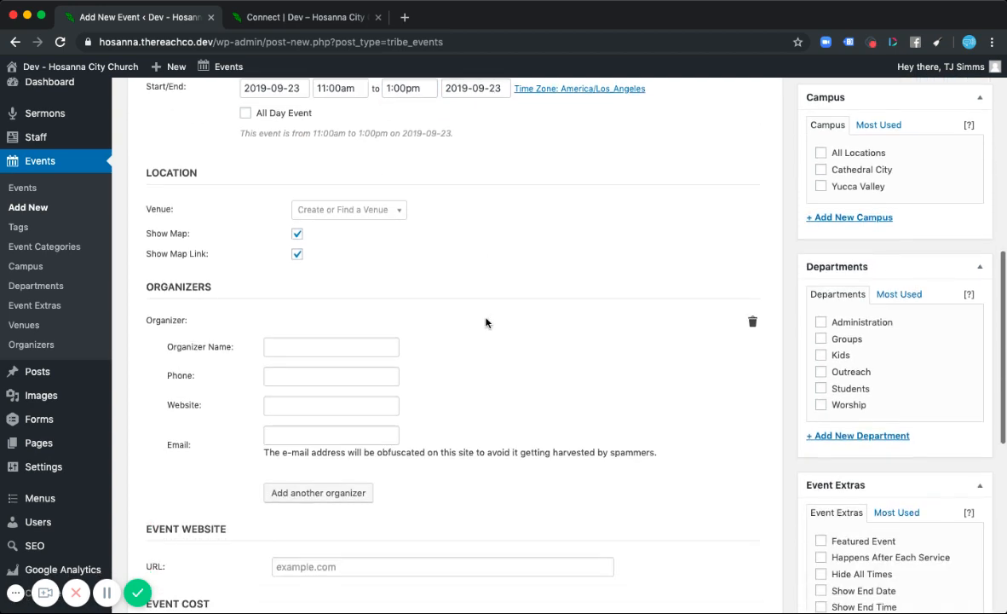
left_click(385, 214)
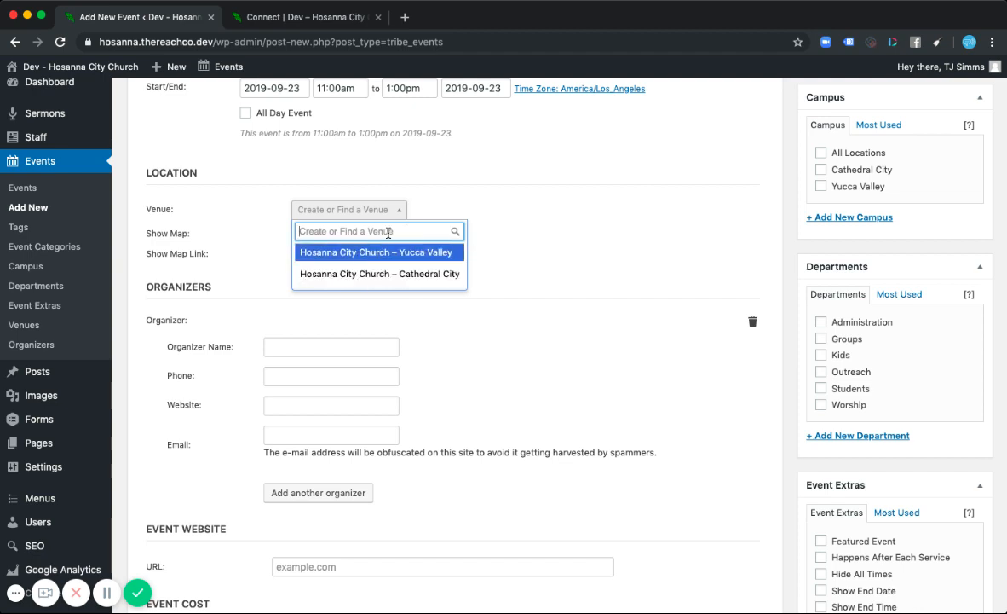
type("New Locatio")
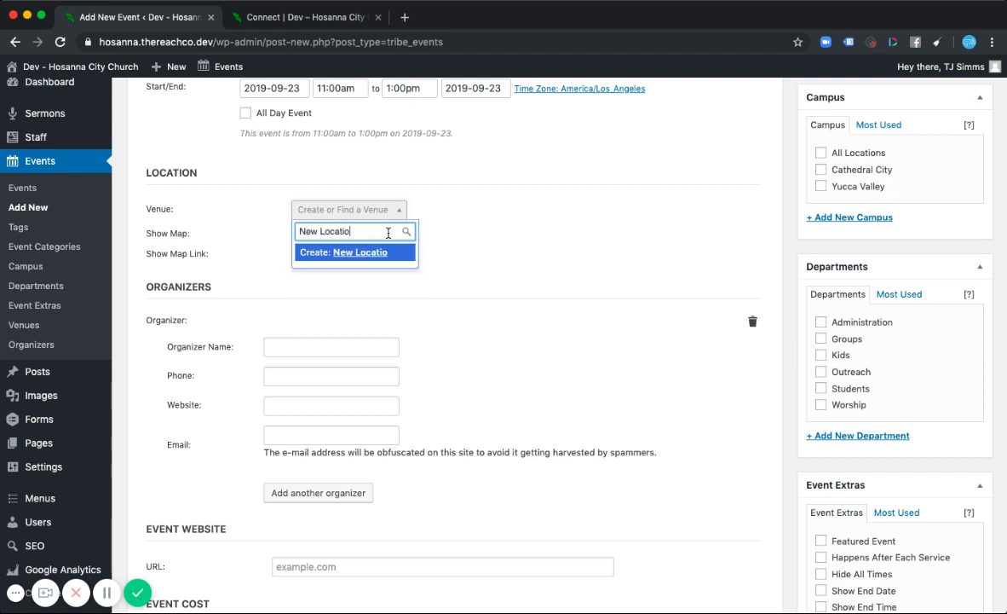
type("n")
left_click(340, 251)
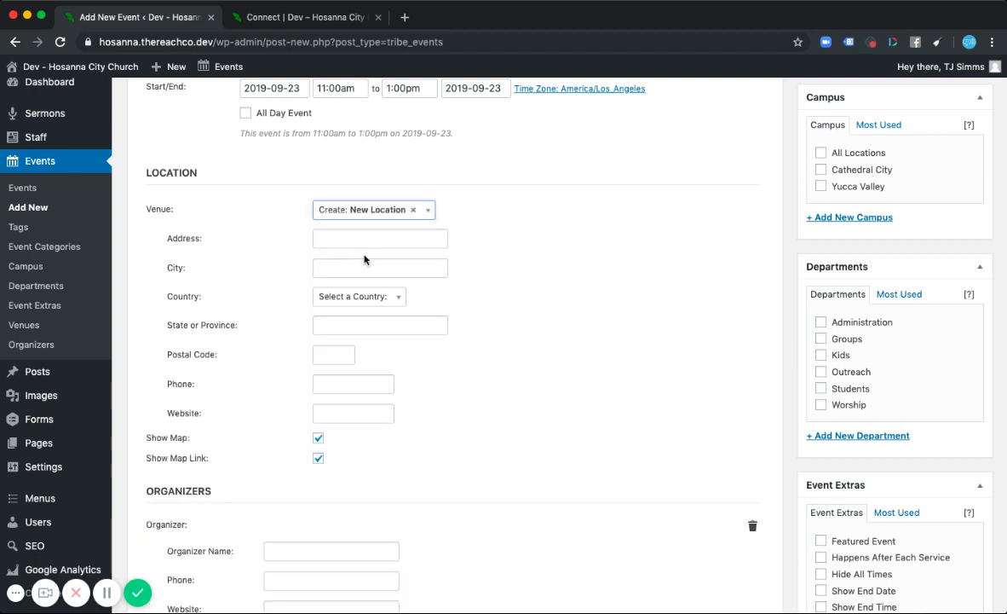
left_click(342, 237)
left_click(342, 325)
left_click(364, 210)
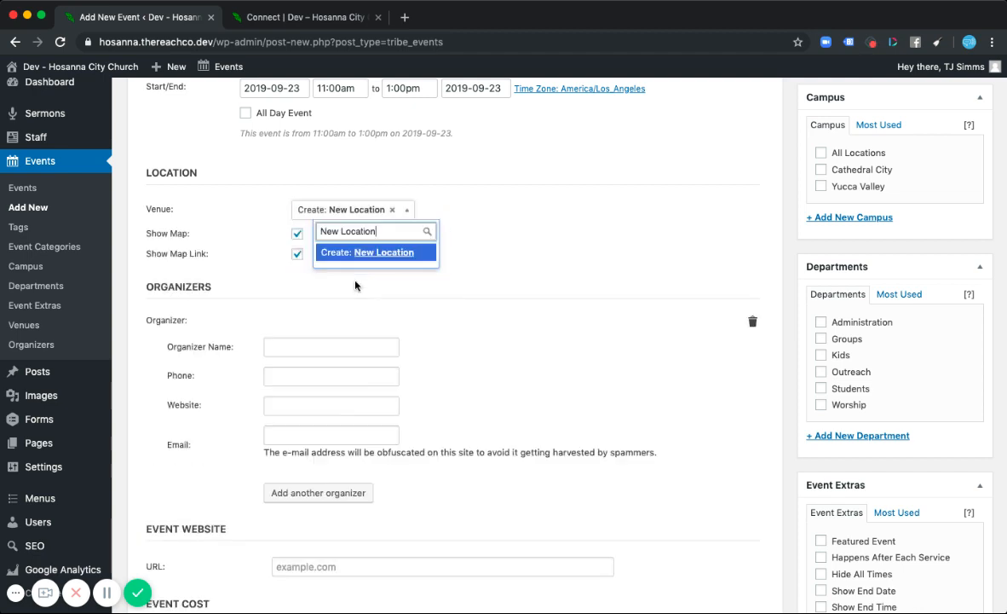
left_click(479, 272)
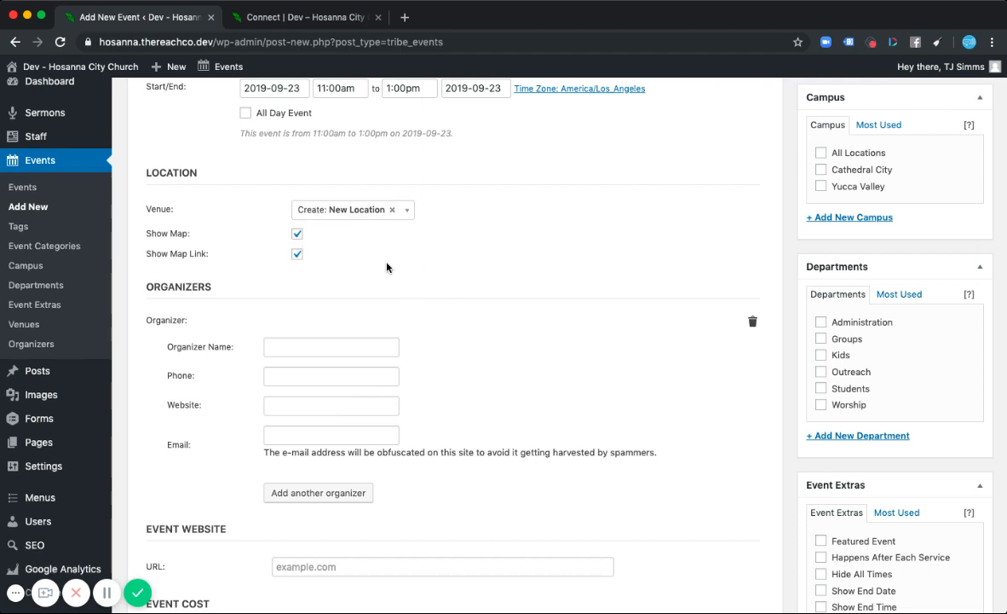
- Remove the empty organizer entry from the Organizers section
scroll(387, 265, "down", 2)
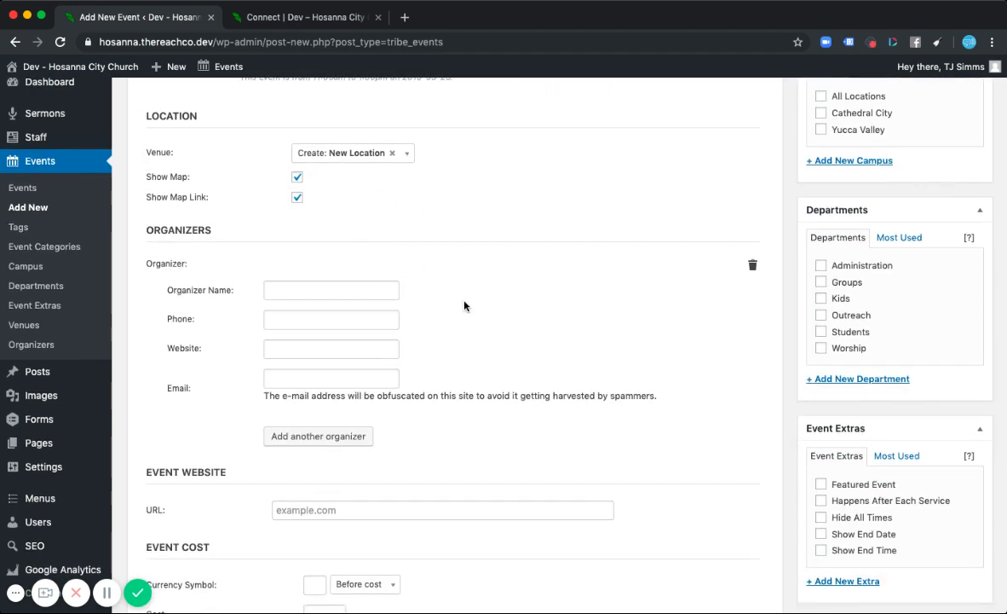
scroll(464, 305, "down", 1)
scroll(464, 305, "down", 3)
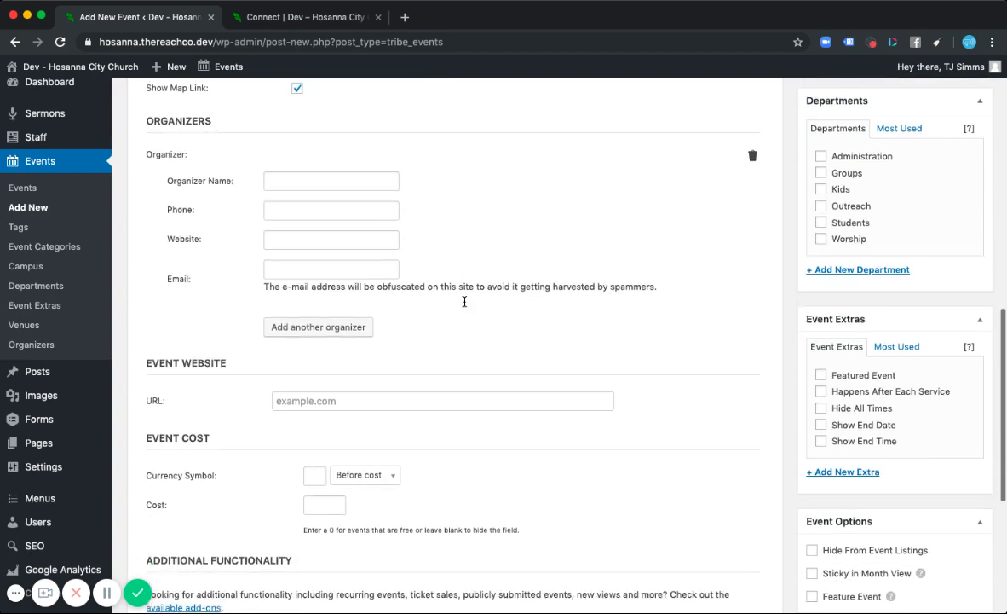
left_click(752, 152)
scroll(360, 161, "up", 3)
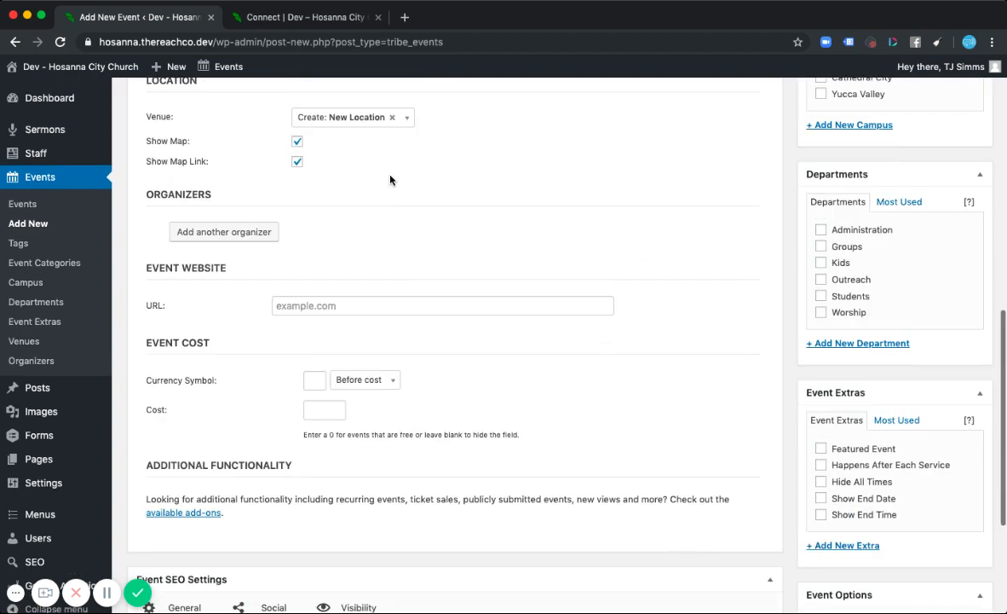
scroll(359, 160, "down", 4)
- Set the event website URL to # and the event cost to 20 with a $ currency symbol
left_click(320, 198)
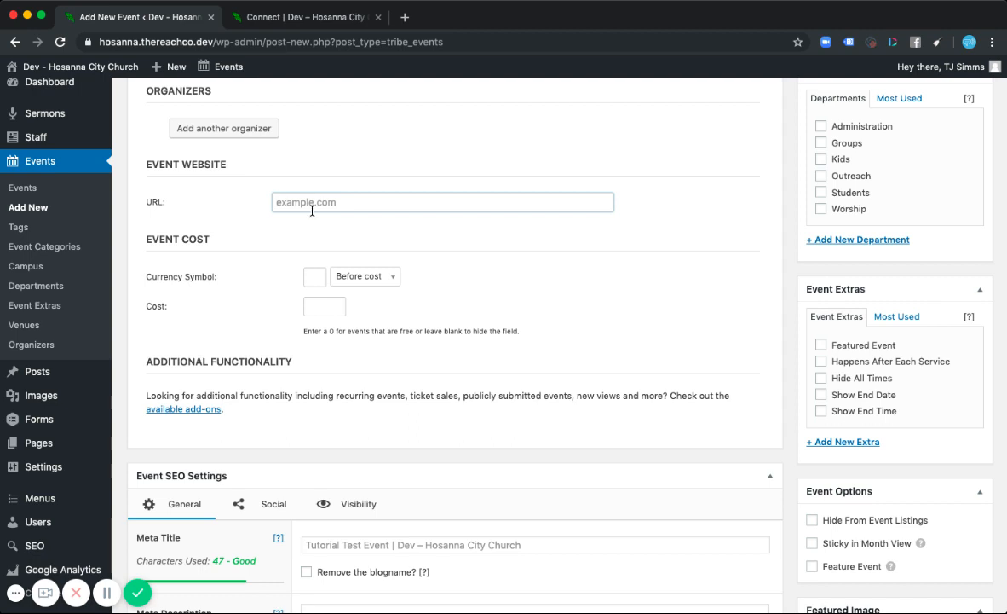
type("#")
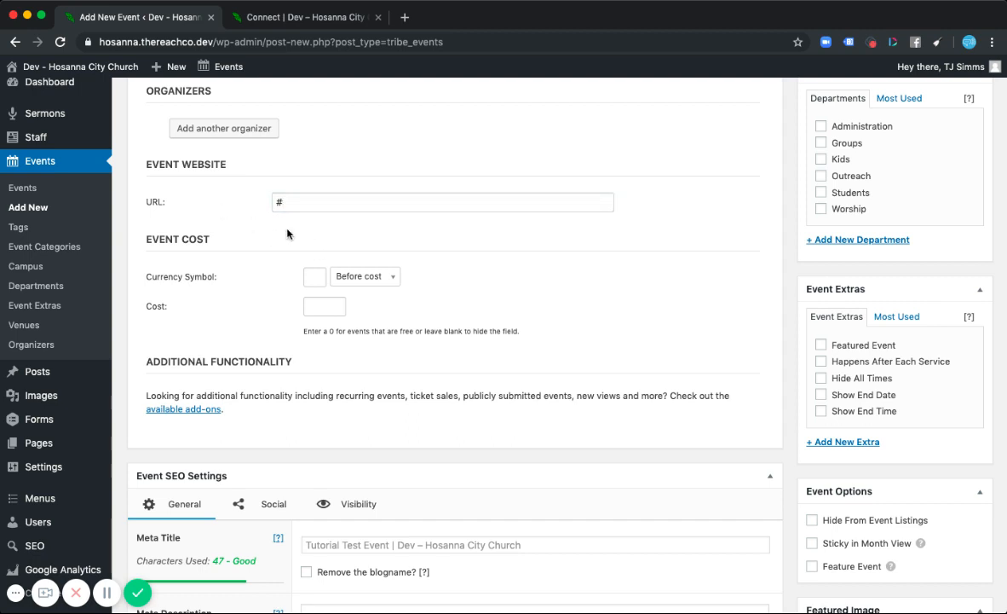
scroll(259, 213, "down", 1)
scroll(259, 212, "down", 2)
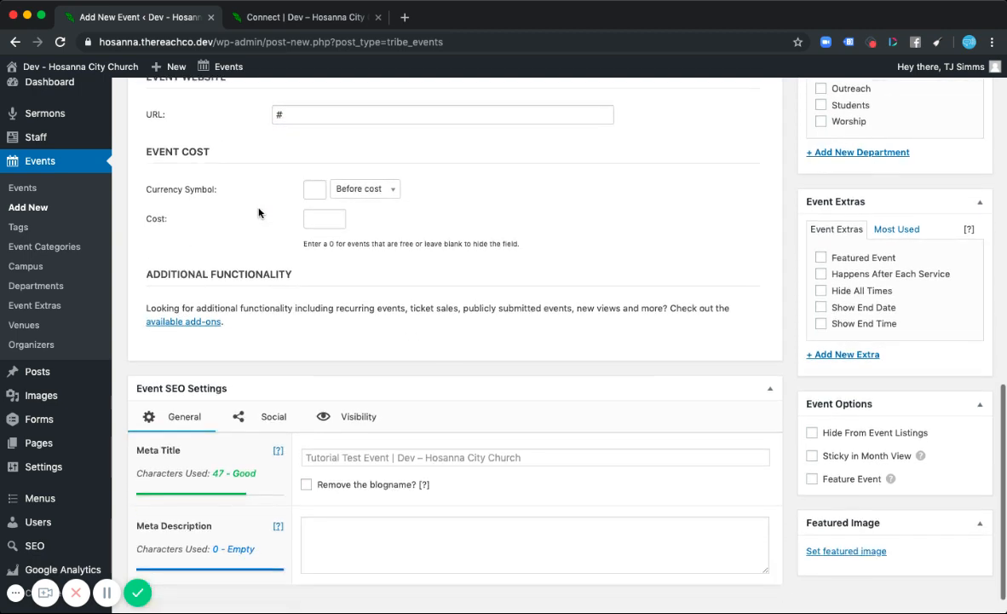
left_click(326, 220)
left_click(306, 195)
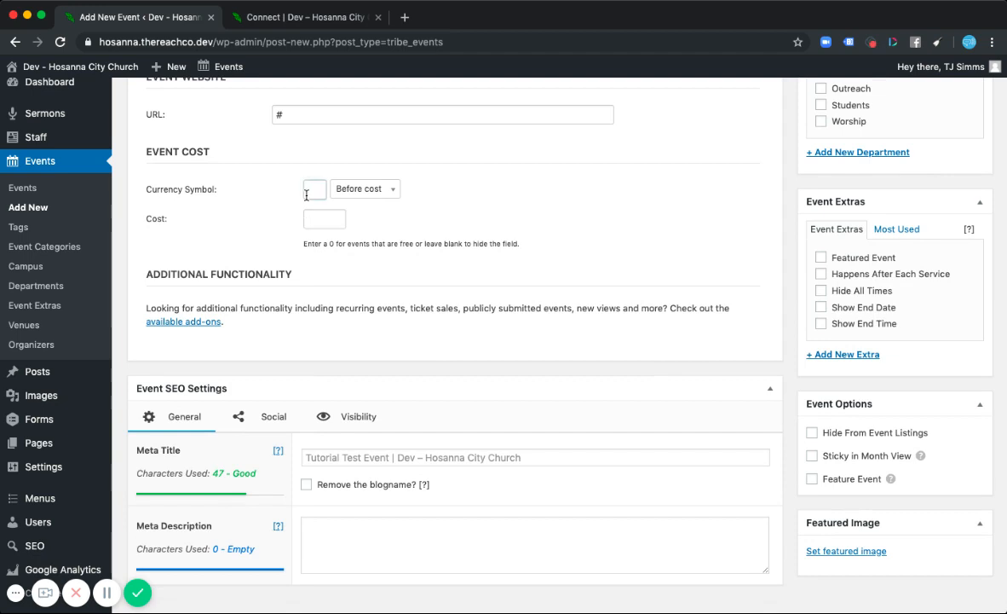
left_click(317, 216)
left_click(539, 213)
scroll(523, 340, "down", 2)
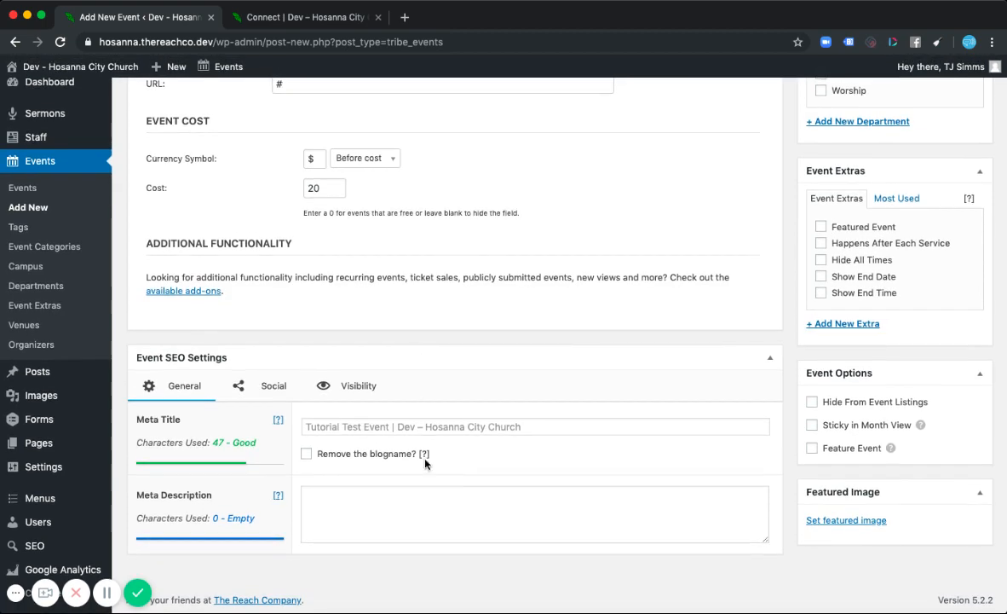
- Copy the opening sentences of the description into the SEO Meta Description and delete its last sentence
left_click(386, 509)
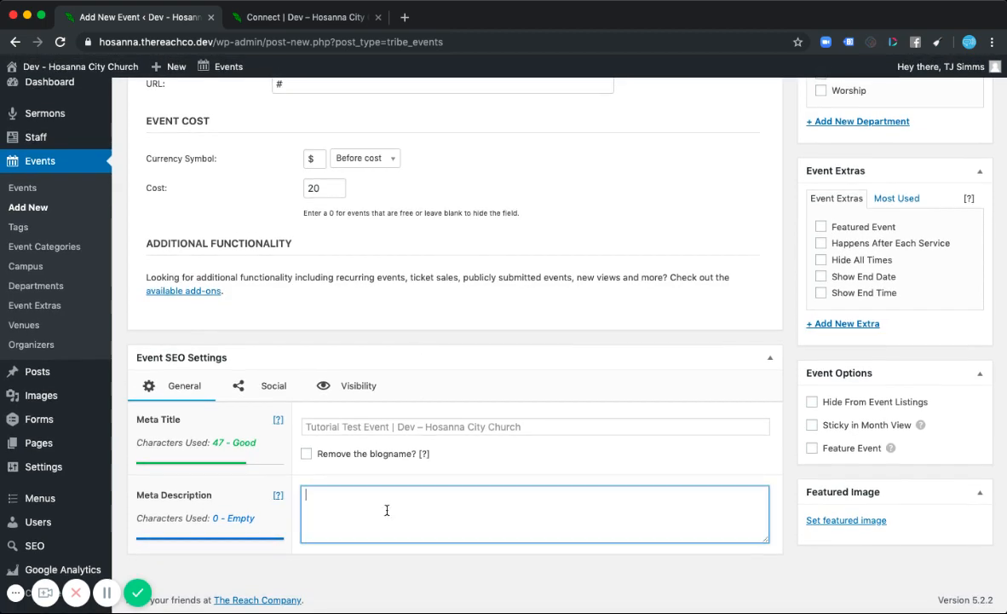
scroll(386, 510, "up", 20)
left_click_drag(298, 322, 106, 292)
key("super+c")
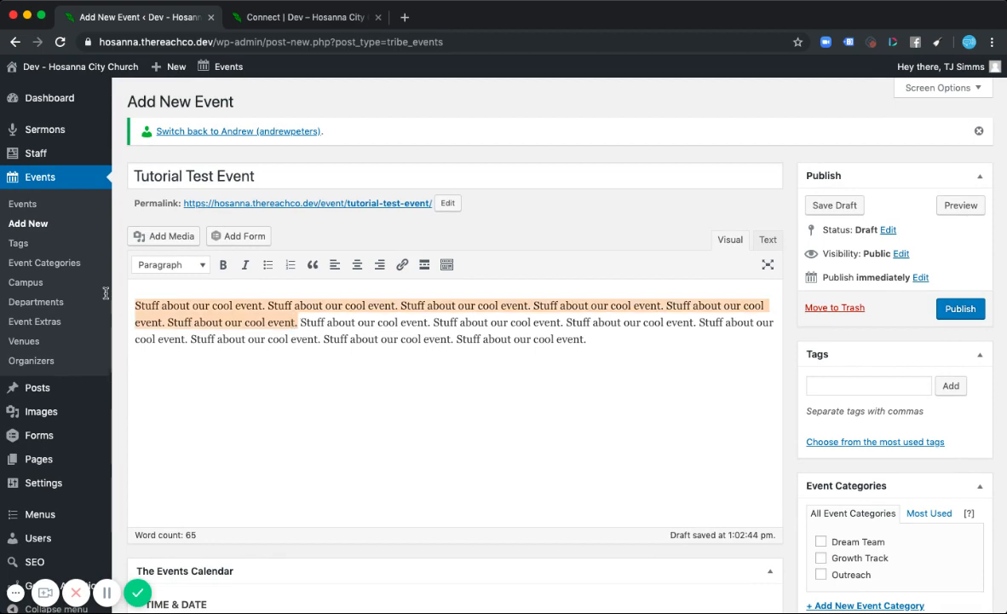
scroll(392, 509, "down", 20)
left_click(392, 508)
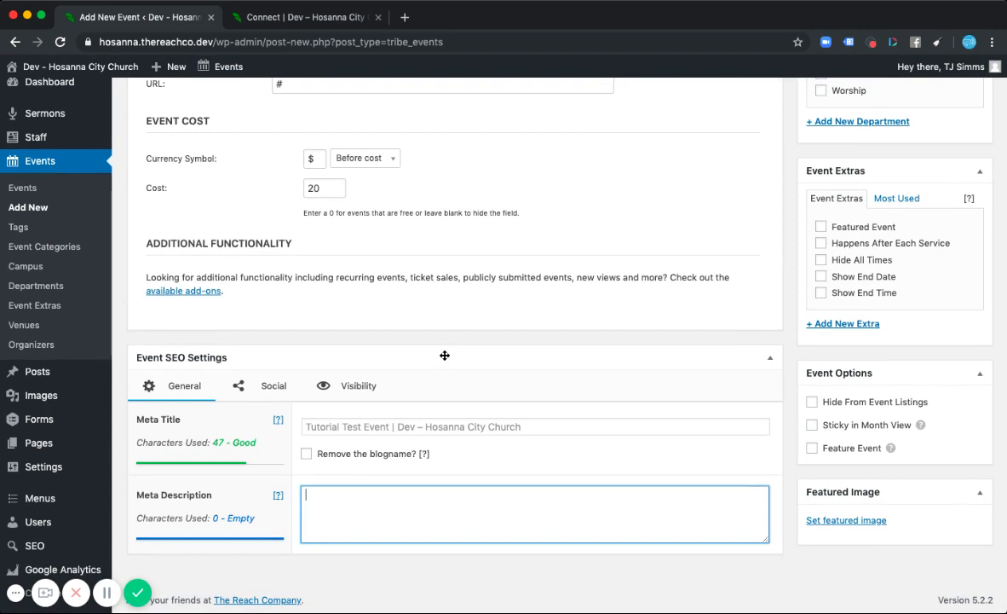
key("super+v")
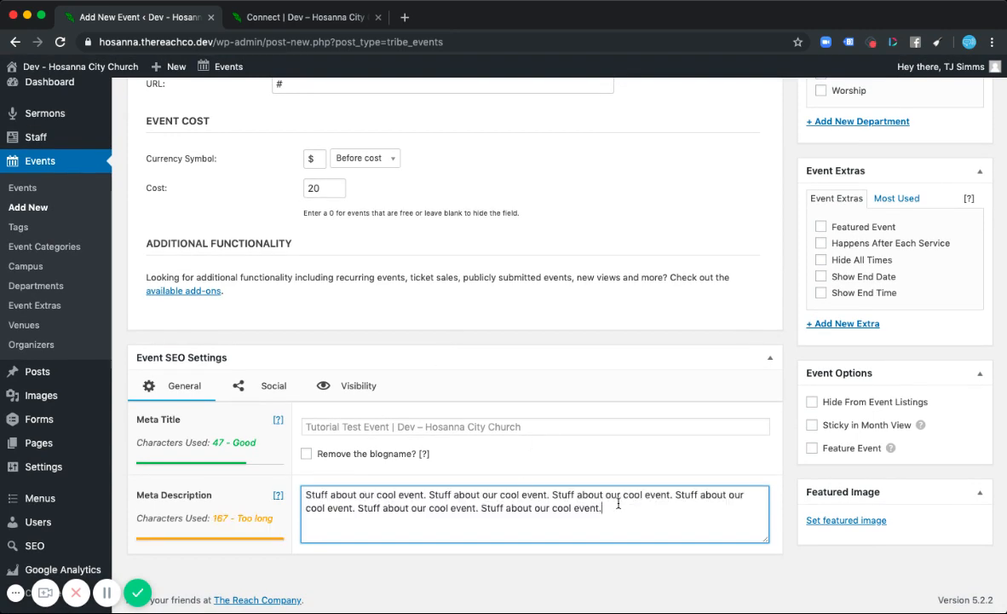
left_click_drag(615, 508, 483, 513)
key("BackSpace")
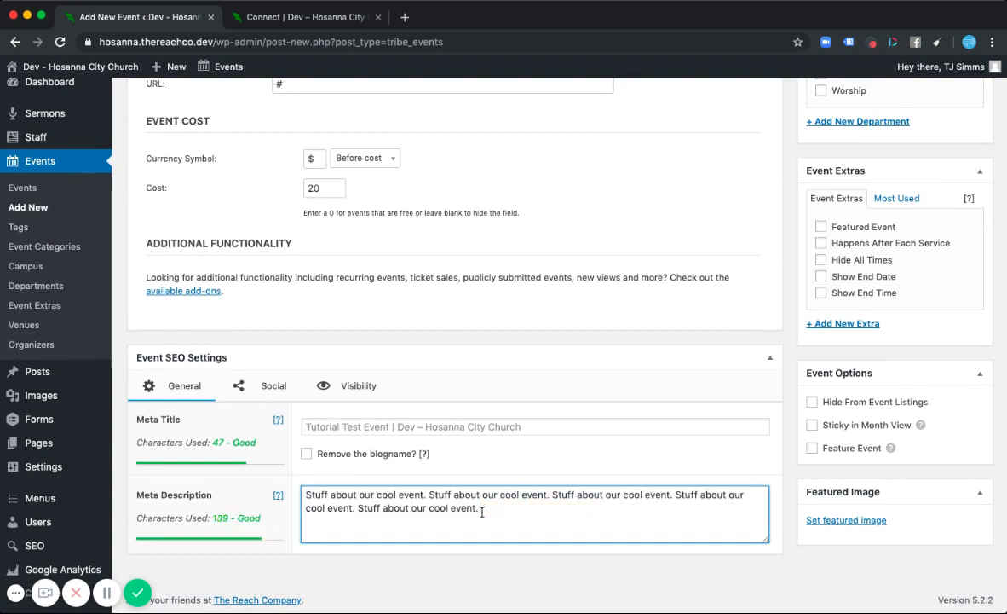
- Review the Social SEO fields and open then close the social image selector
left_click(245, 386)
scroll(449, 409, "down", 3)
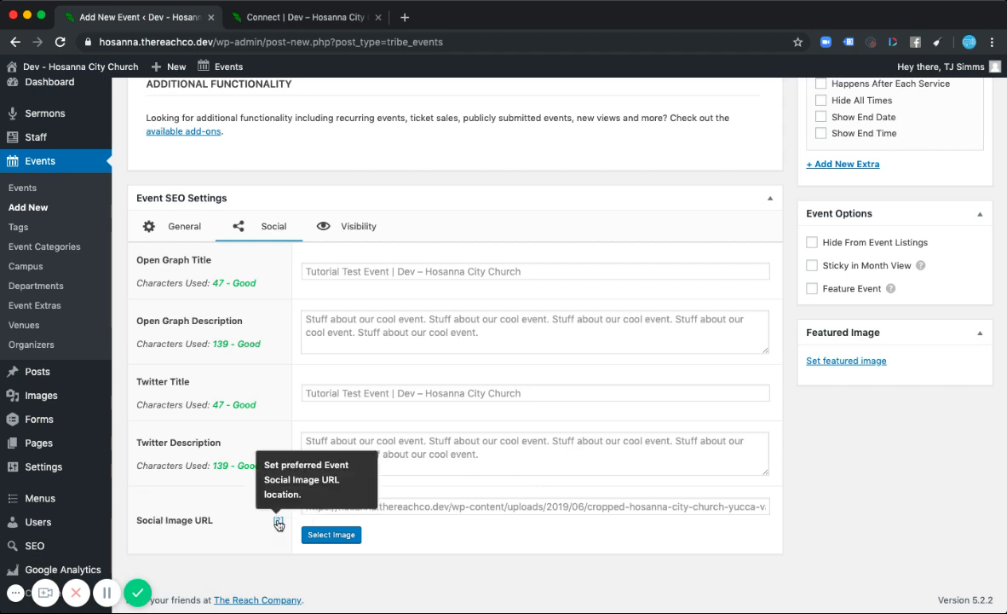
left_click(329, 535)
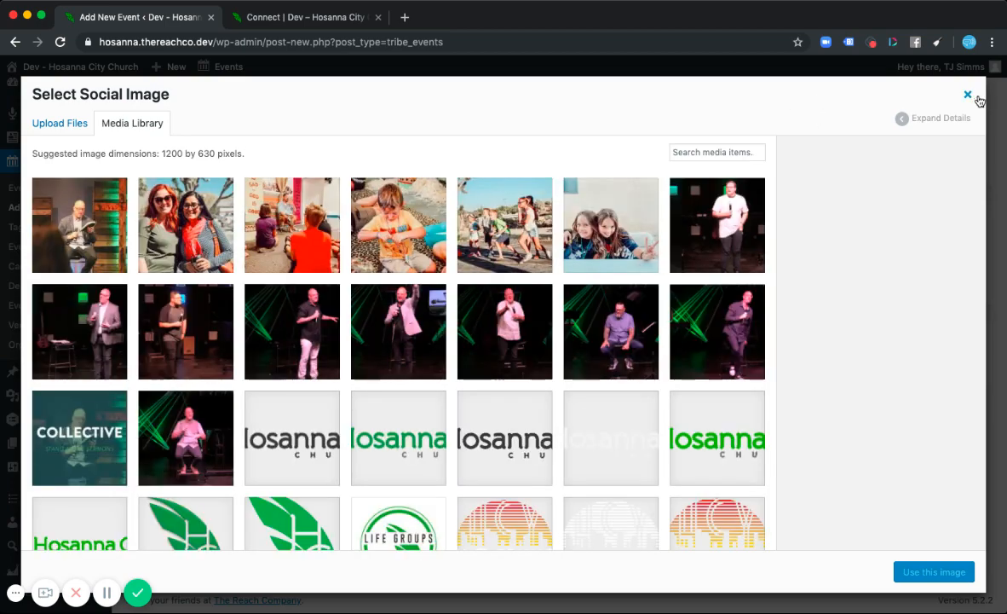
left_click(967, 95)
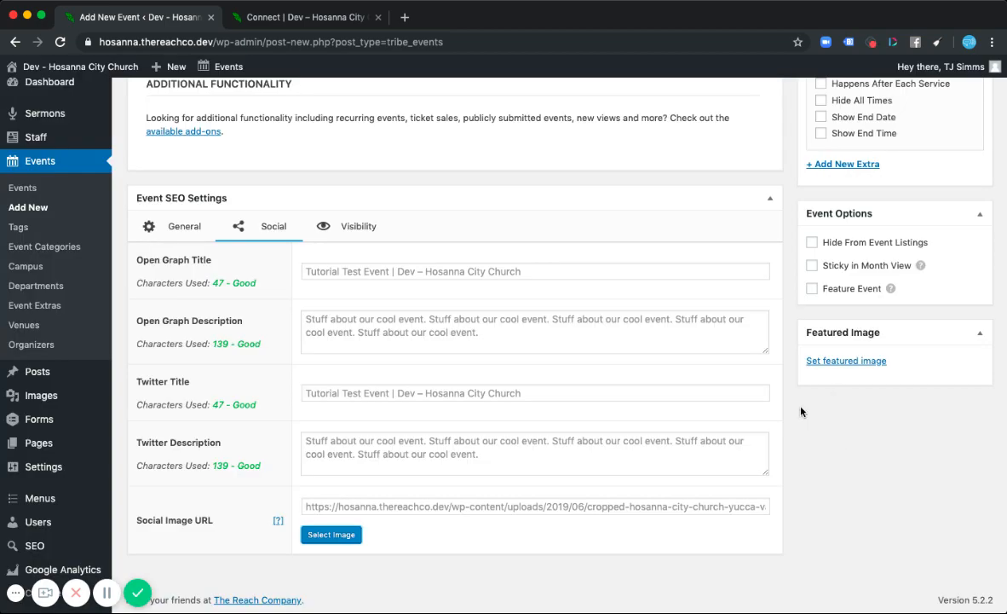
- Collapse the Tags box and assign the Dream Team and Growth Track categories, making Growth Track primary
scroll(683, 306, "up", 15)
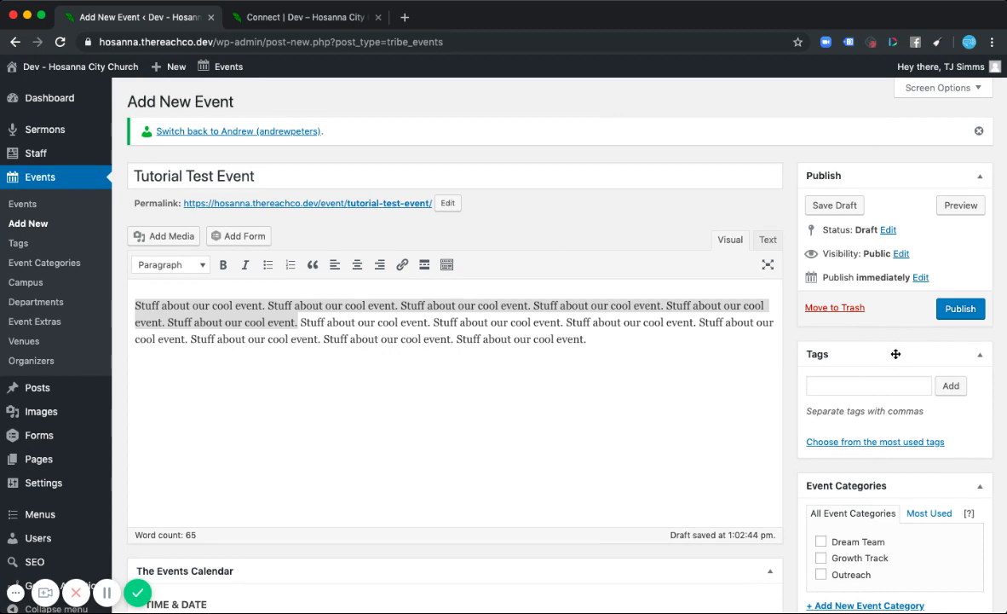
left_click(980, 354)
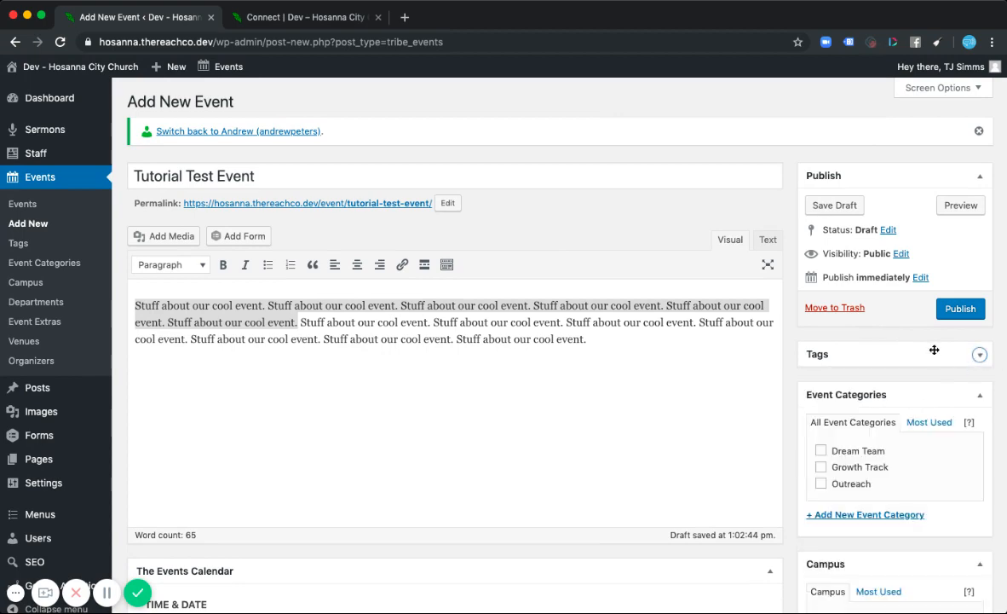
scroll(1000, 340, "down", 3)
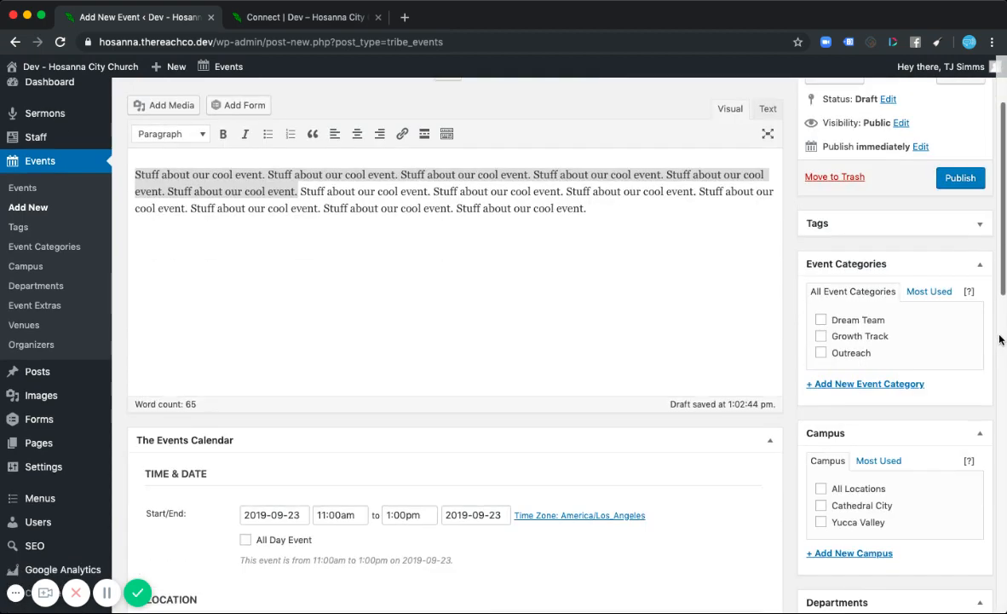
scroll(999, 339, "down", 3)
scroll(899, 307, "up", 1)
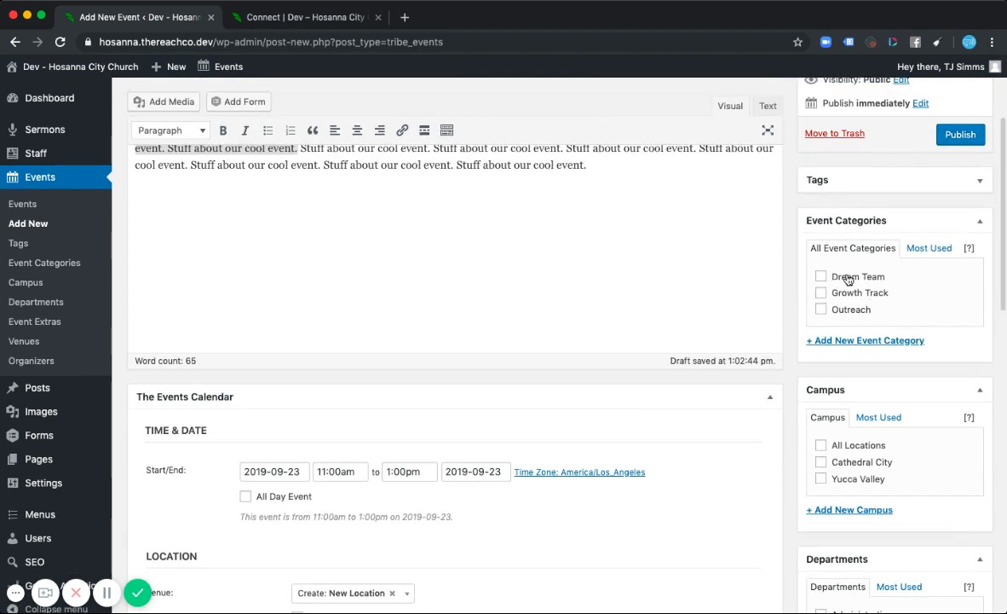
left_click(821, 277)
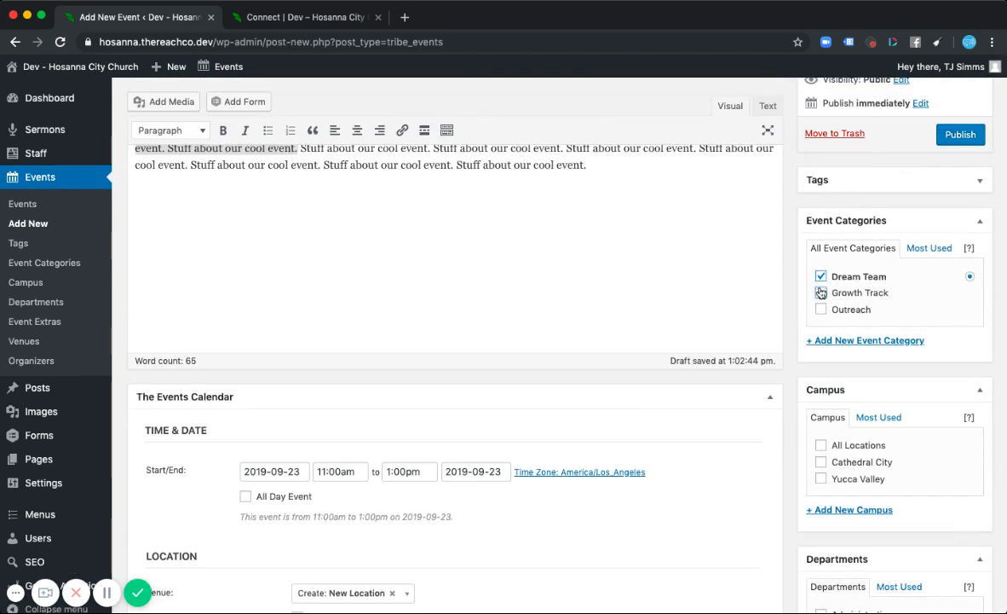
left_click(820, 293)
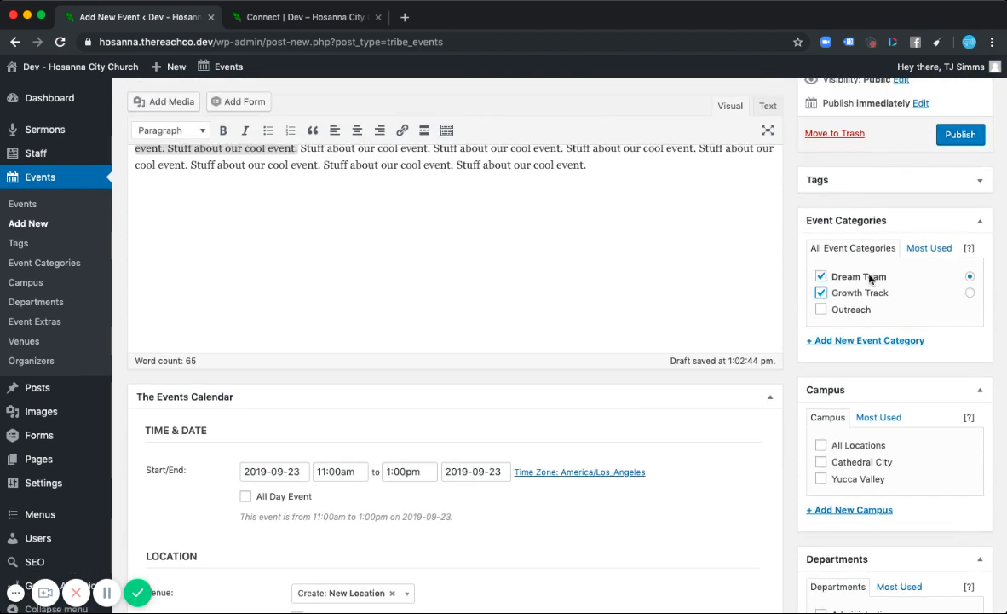
left_click(970, 292)
- Set the campus to All Locations and assign the Kids and Students departments
scroll(997, 292, "down", 5)
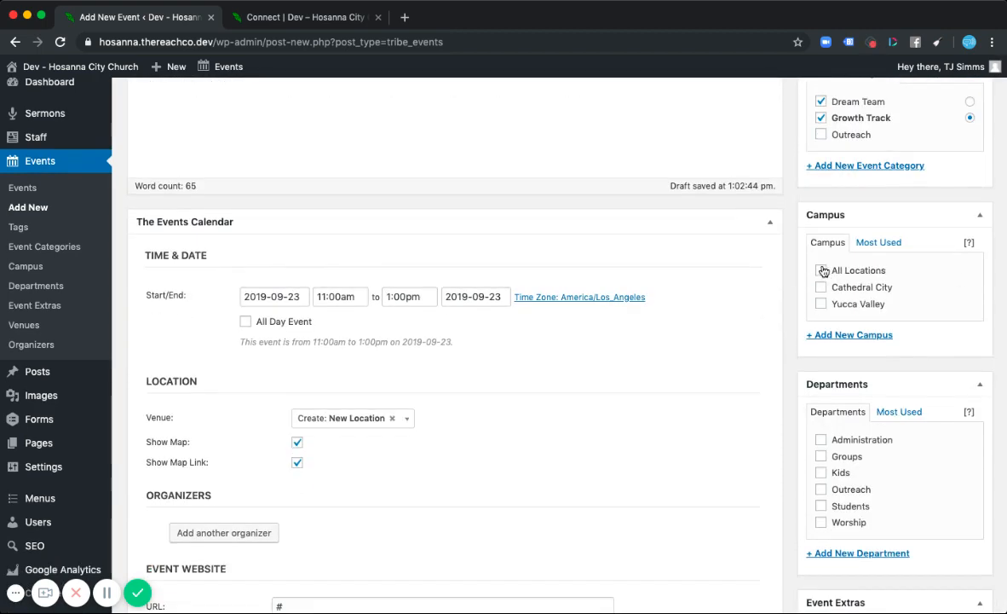
left_click(820, 270)
scroll(801, 371, "down", 4)
scroll(803, 373, "down", 1)
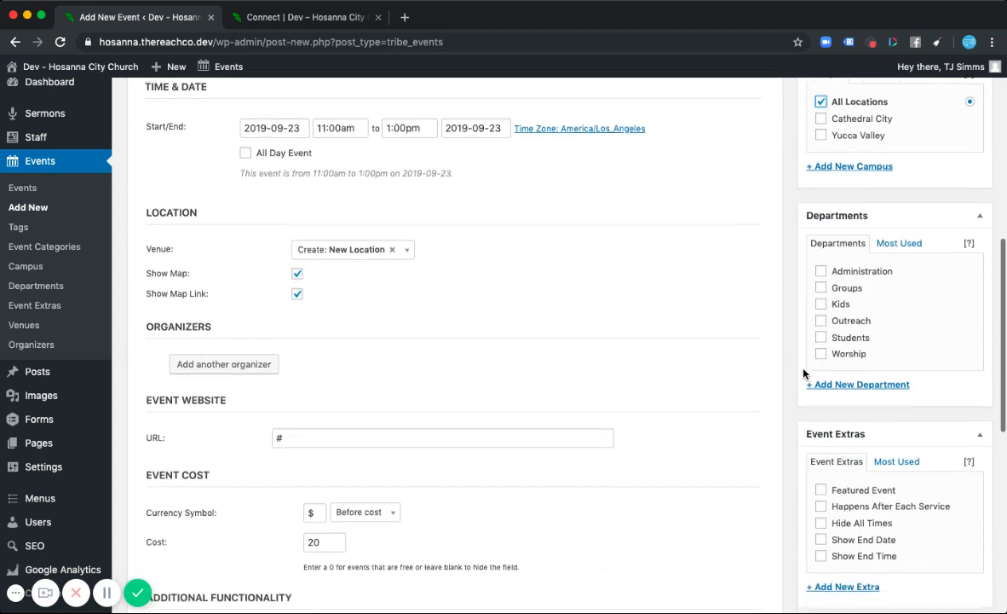
left_click(821, 304)
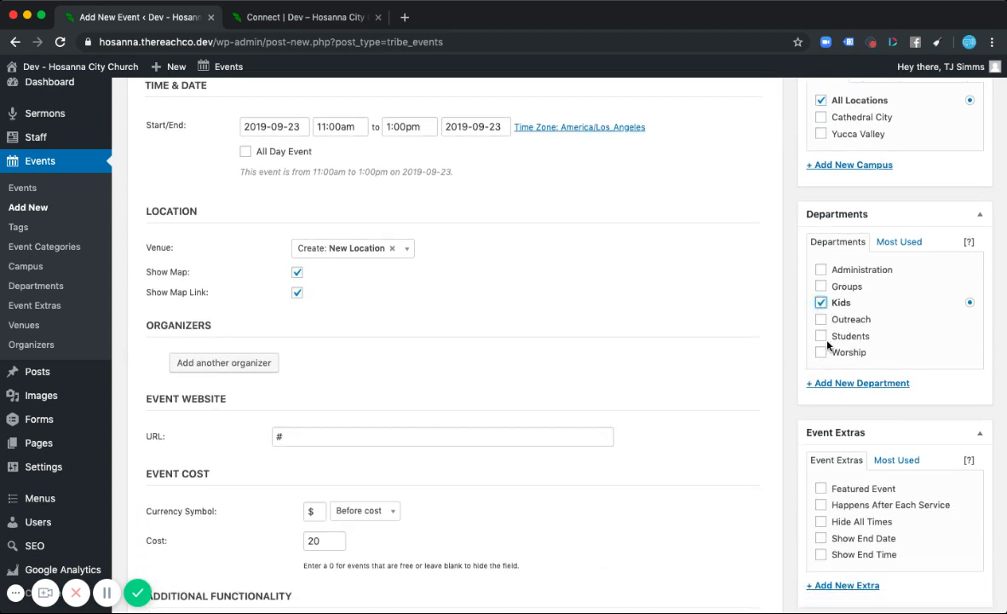
left_click(821, 336)
- Mark the event as a Featured Event in Event Extras
scroll(876, 327, "down", 1)
scroll(876, 327, "up", 1)
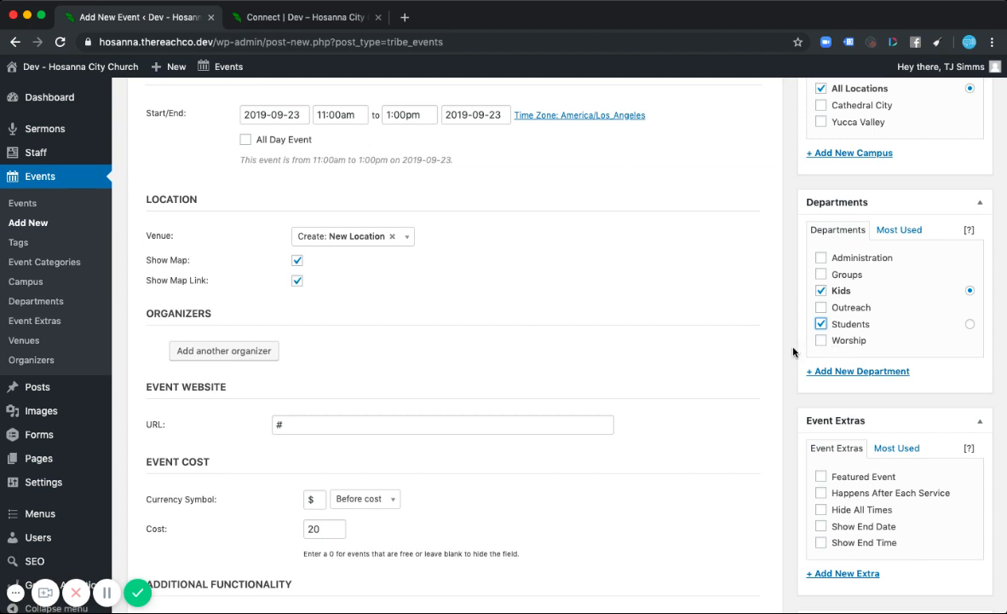
scroll(797, 345, "down", 1)
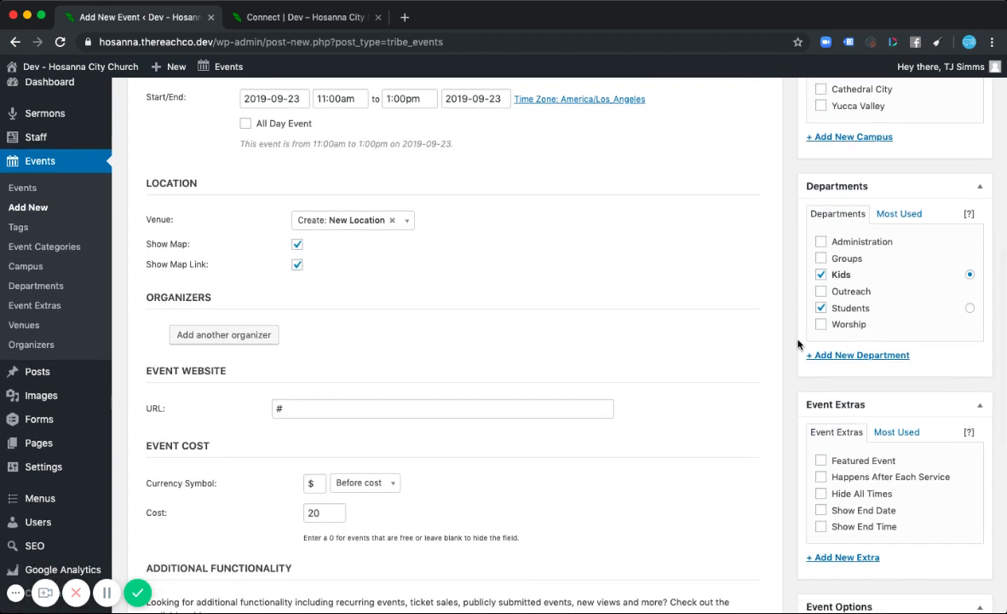
scroll(798, 344, "down", 4)
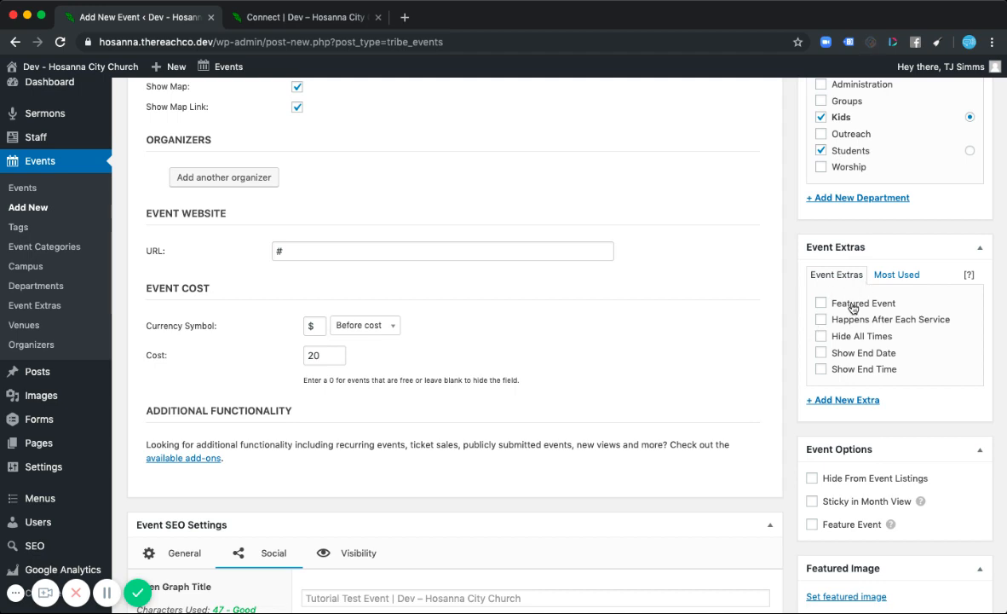
left_click(823, 302)
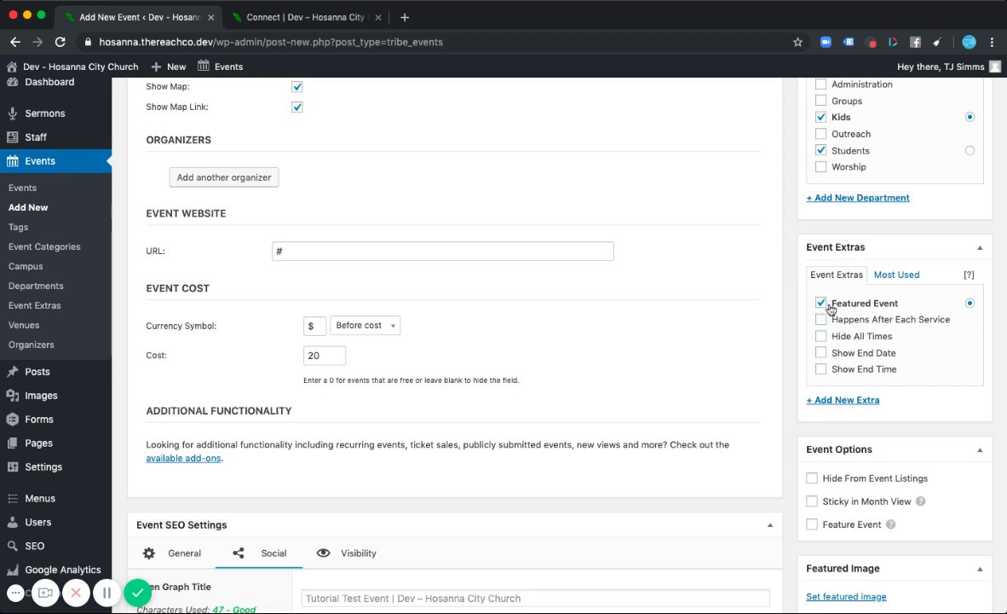
- Scroll through the event's settings sections to review them
scroll(852, 328, "down", 1)
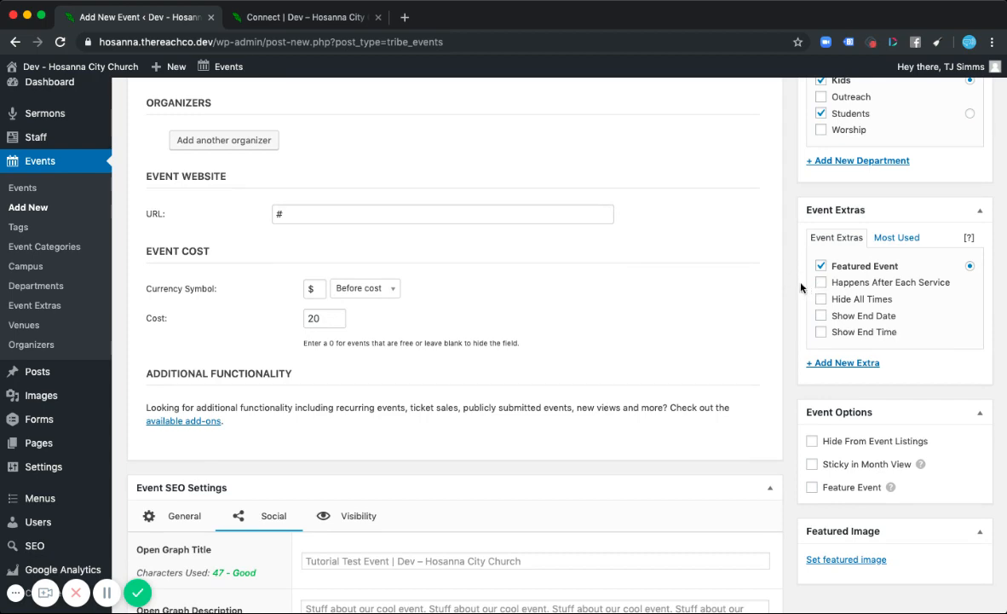
scroll(801, 286, "up", 5)
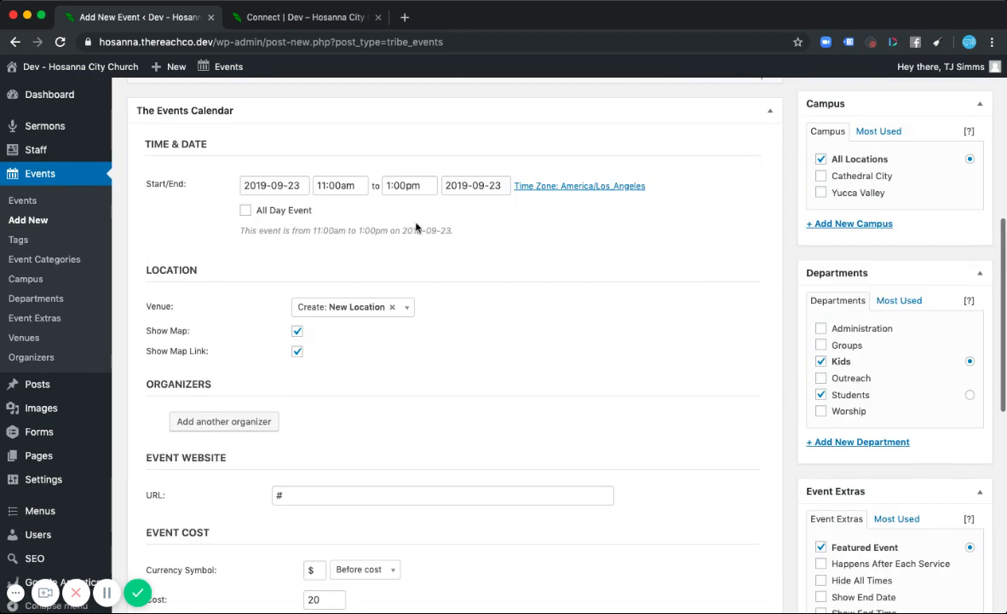
scroll(796, 473, "down", 4)
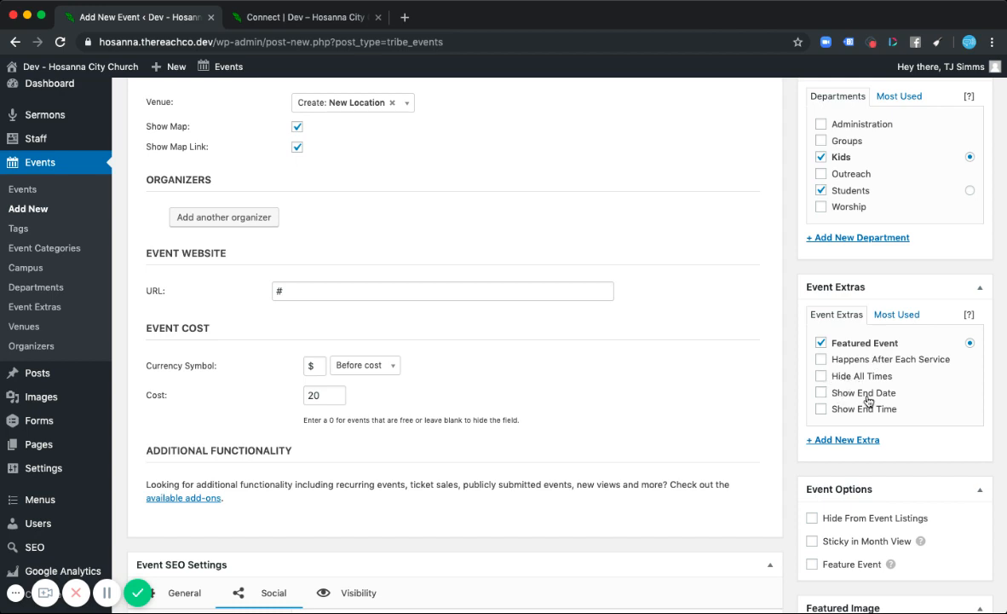
scroll(842, 400, "down", 1)
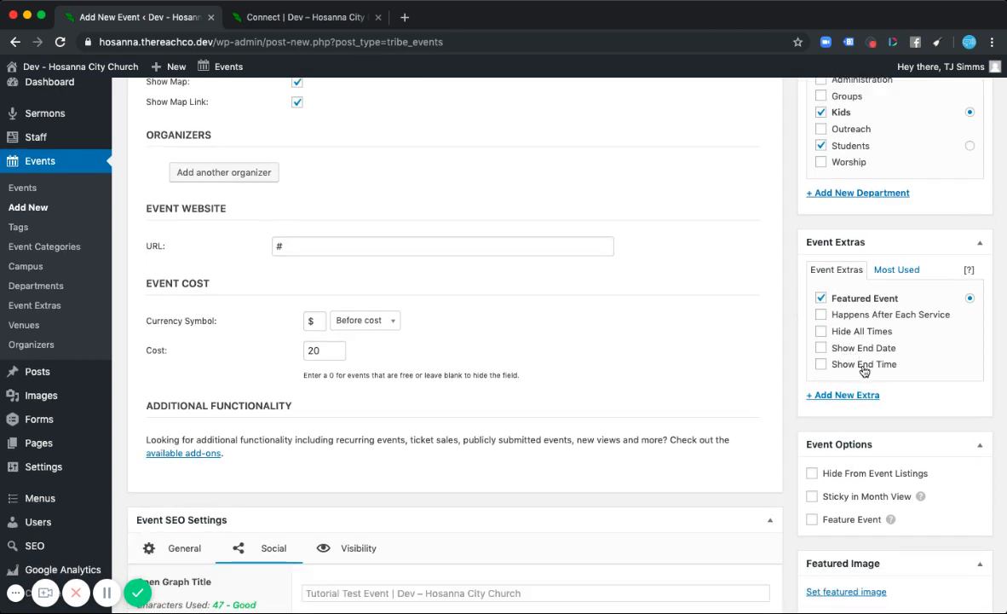
scroll(791, 347, "up", 5)
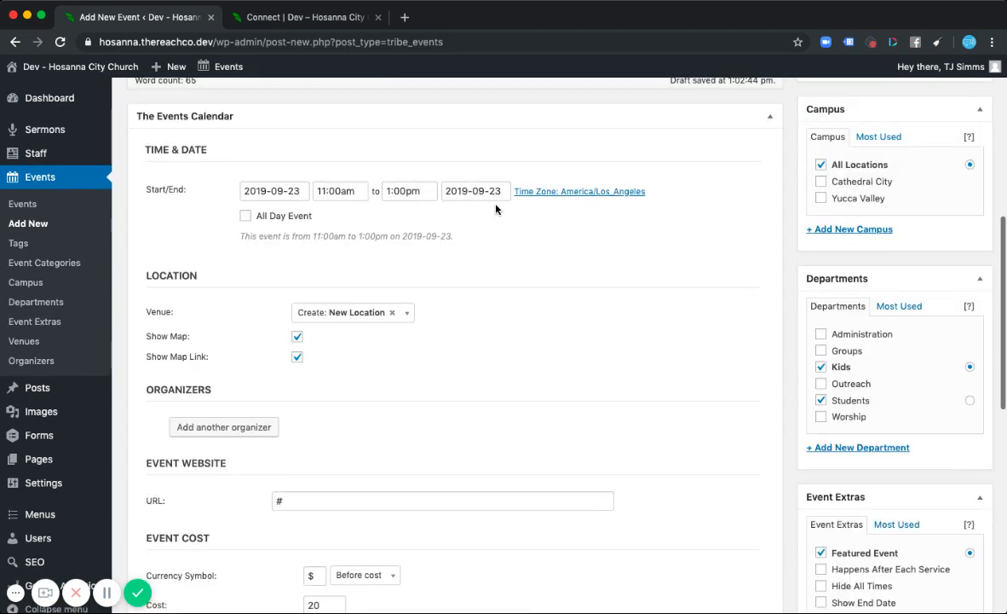
scroll(777, 405, "down", 2)
scroll(776, 405, "down", 2)
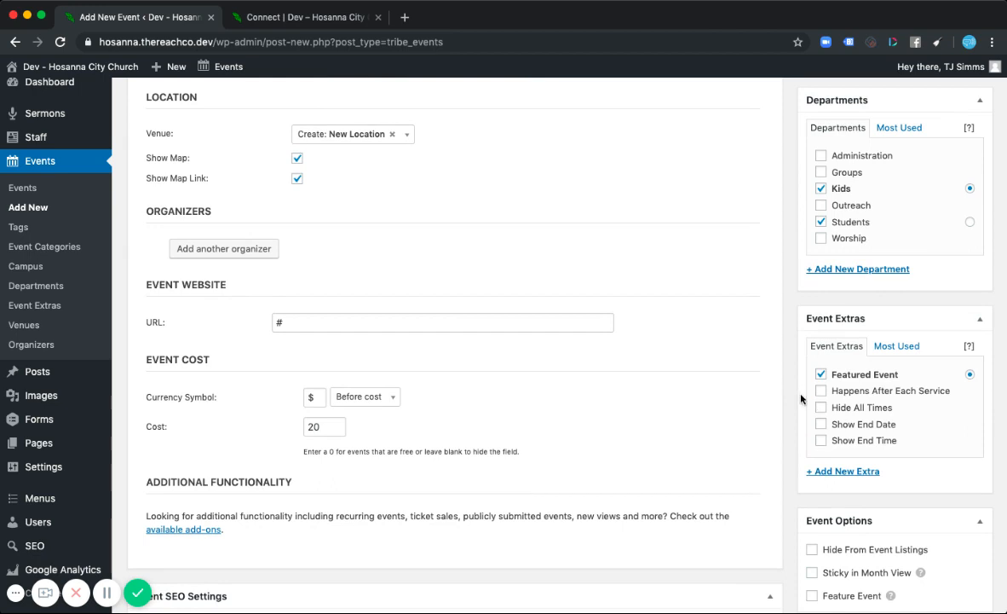
scroll(802, 399, "down", 1)
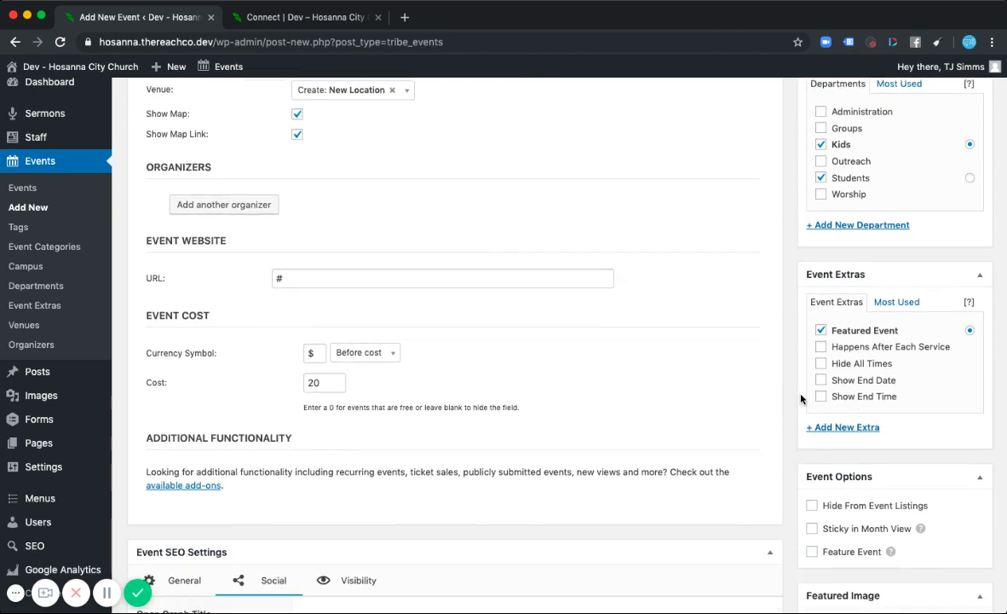
- Collapse the Event Options box and set the featured image to the photo of two smiling girls
left_click(980, 477)
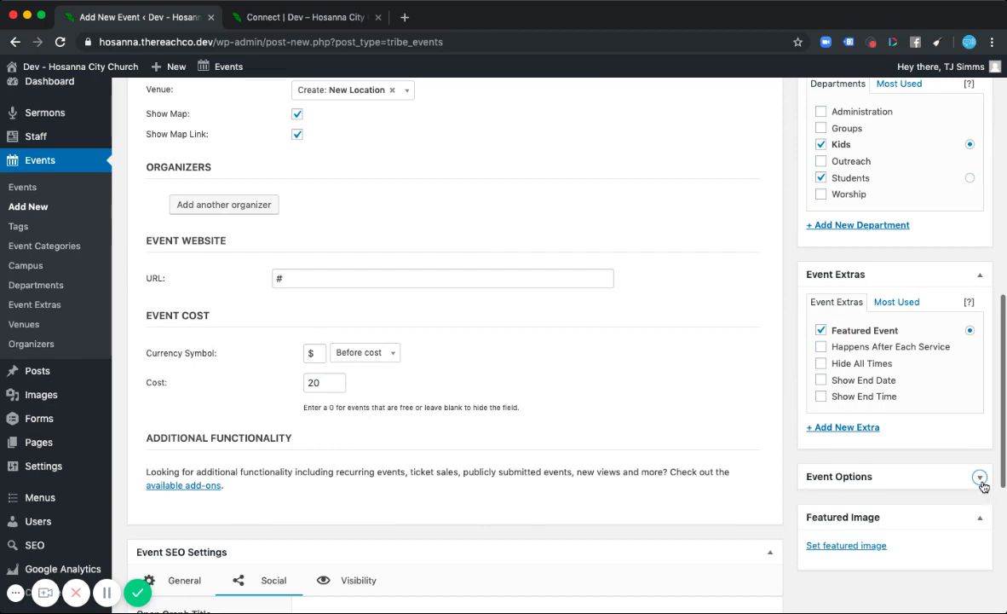
scroll(796, 451, "down", 2)
left_click(814, 452)
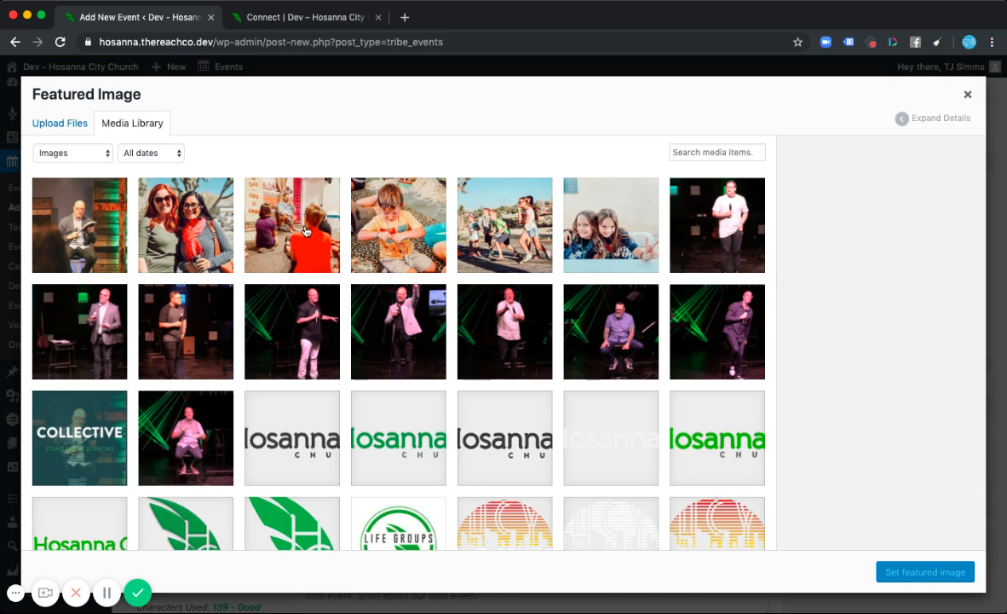
left_click(628, 240)
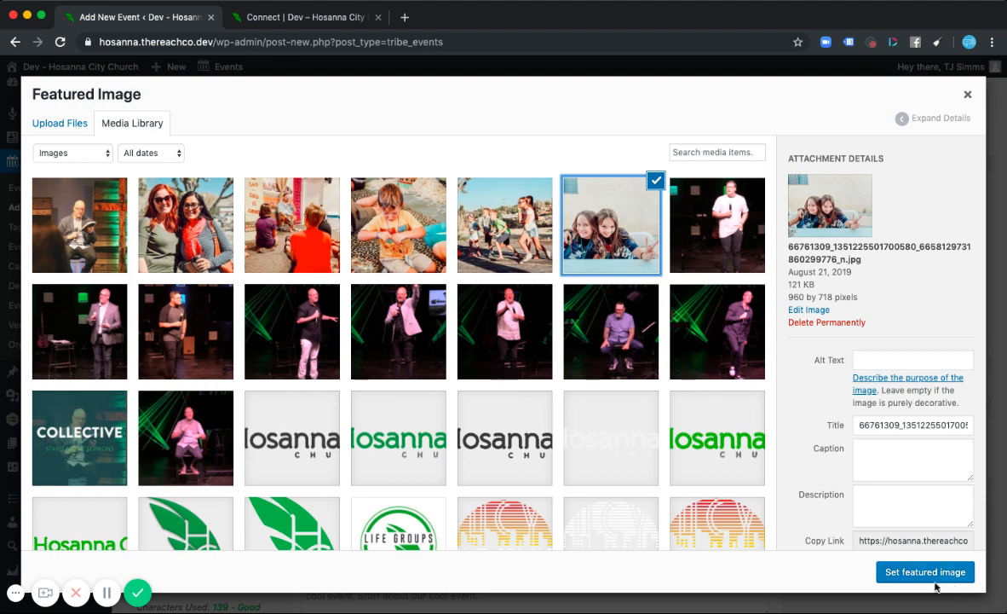
left_click(920, 573)
- Publish the event
scroll(799, 388, "up", 2)
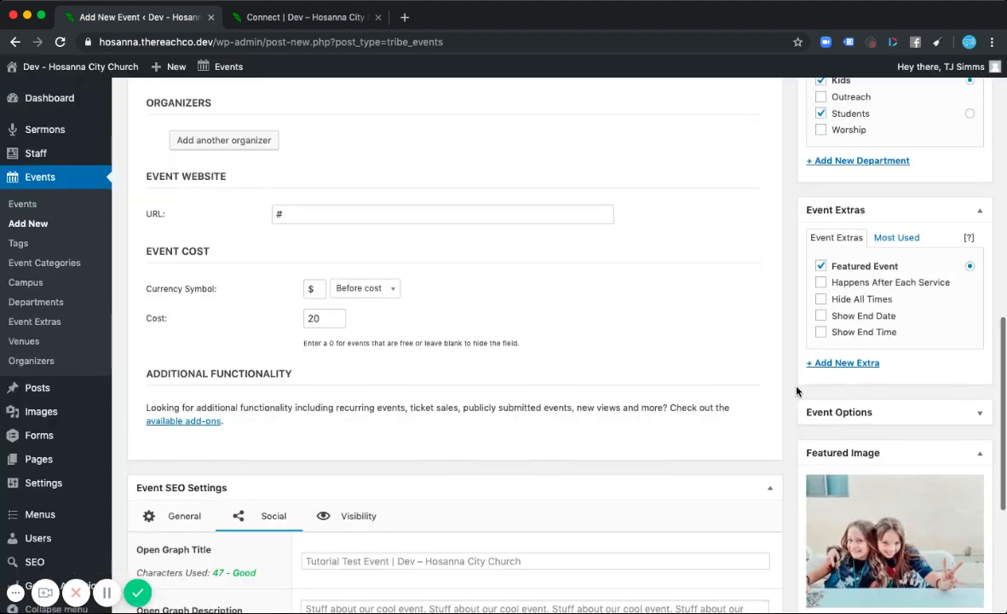
scroll(799, 388, "up", 10)
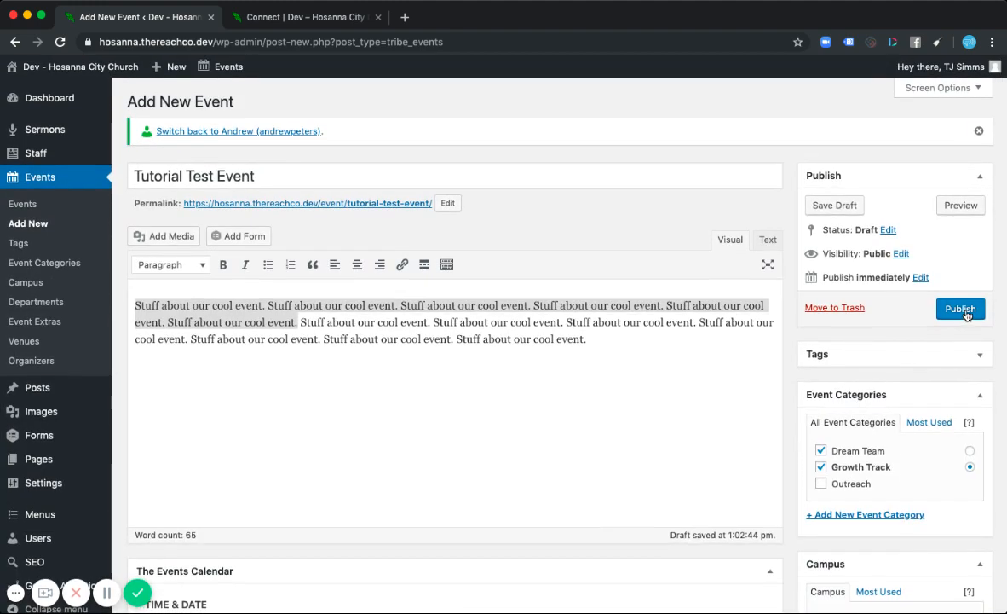
left_click(963, 311)
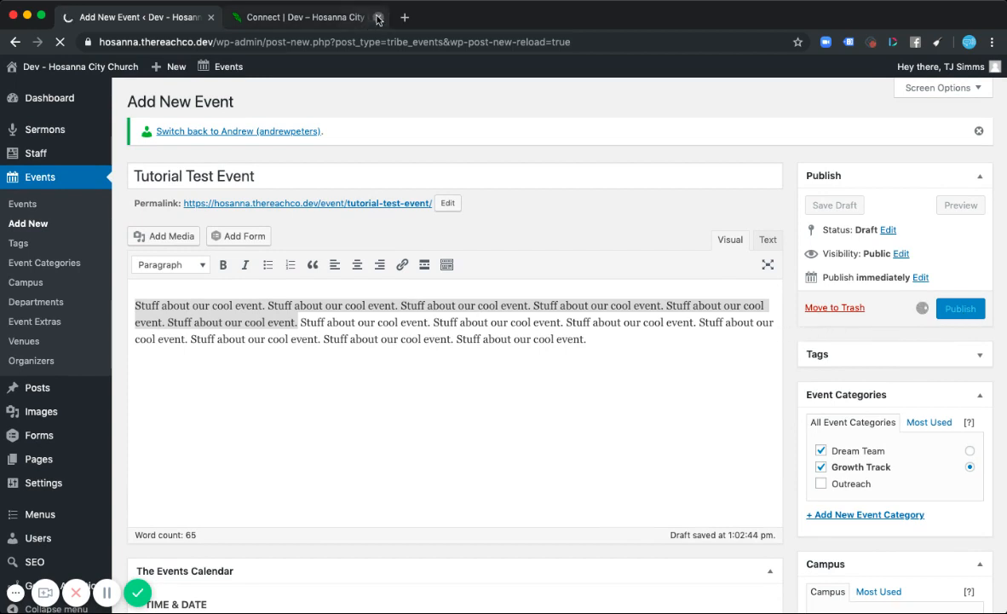
- Switch to the website tab and check where the event appears on the Connect, Kids, home and event pages
left_click(325, 19)
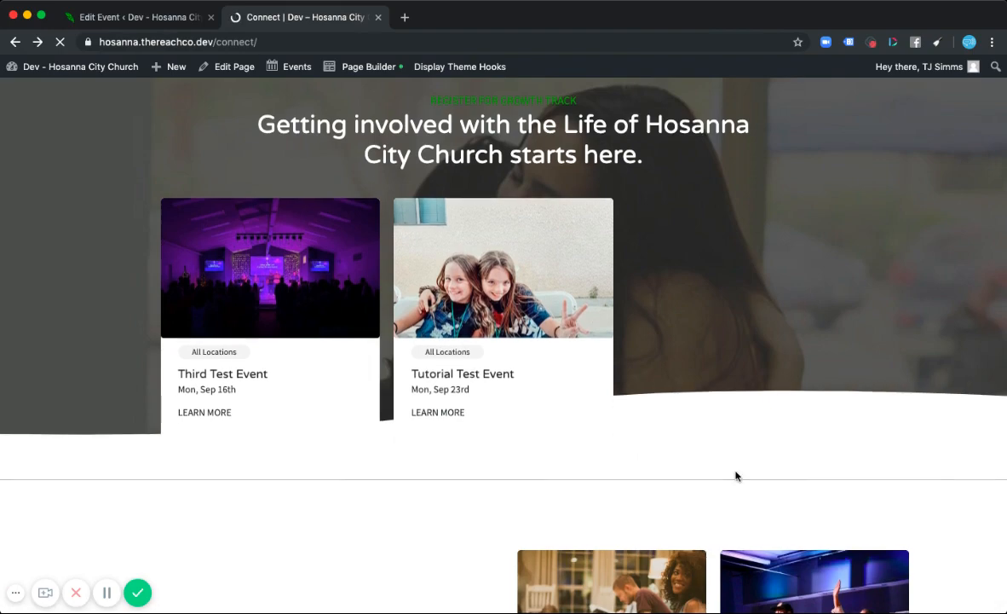
scroll(737, 476, "down", 5)
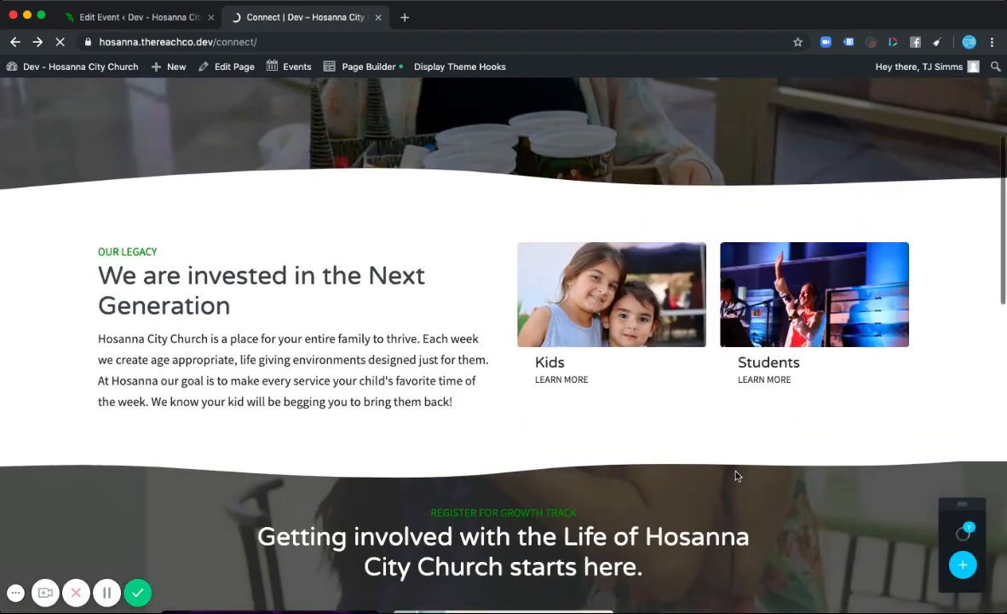
left_click(588, 358)
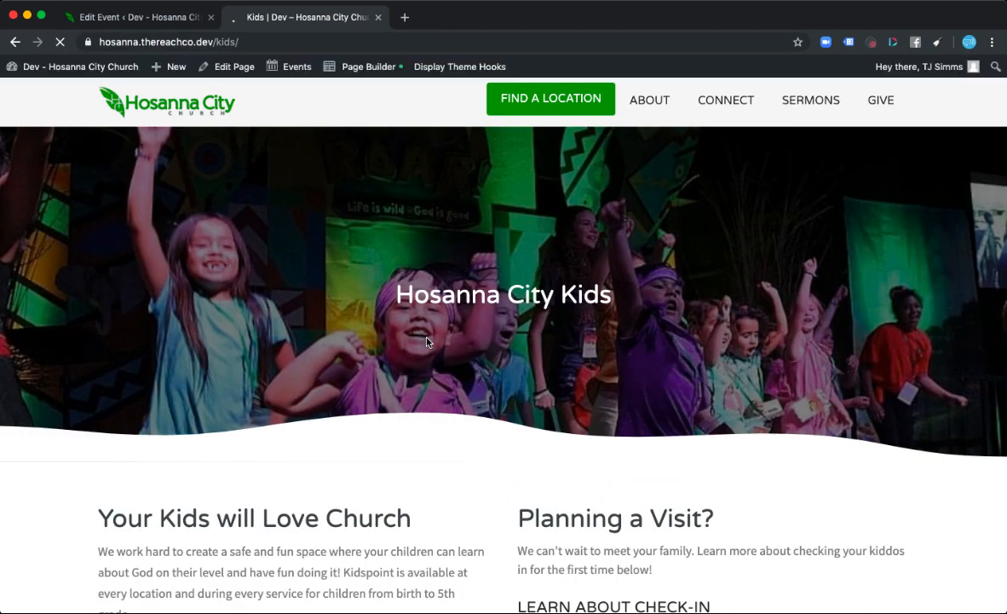
scroll(427, 342, "down", 20)
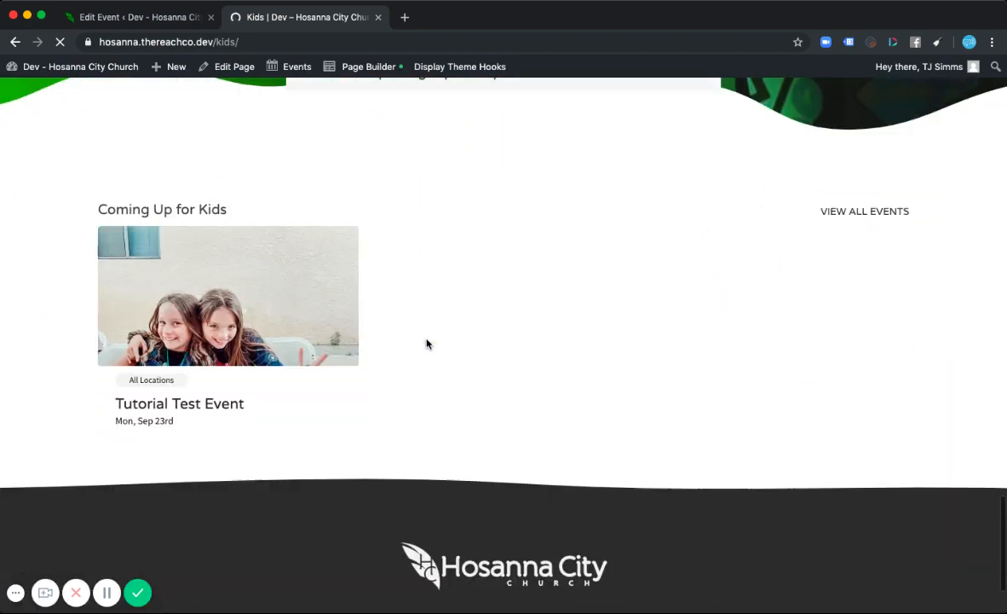
scroll(515, 249, "up", 5)
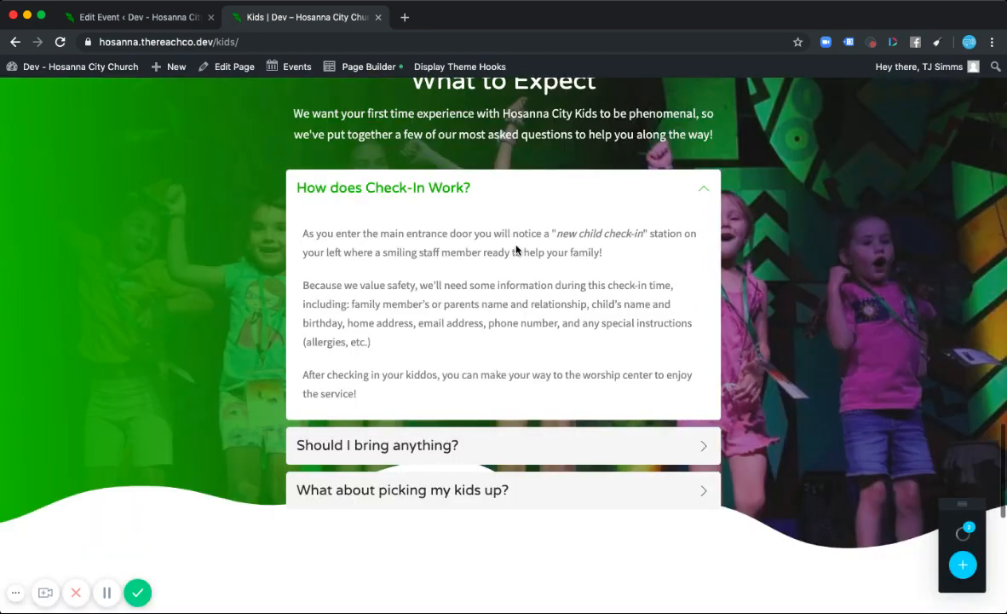
scroll(515, 249, "up", 10)
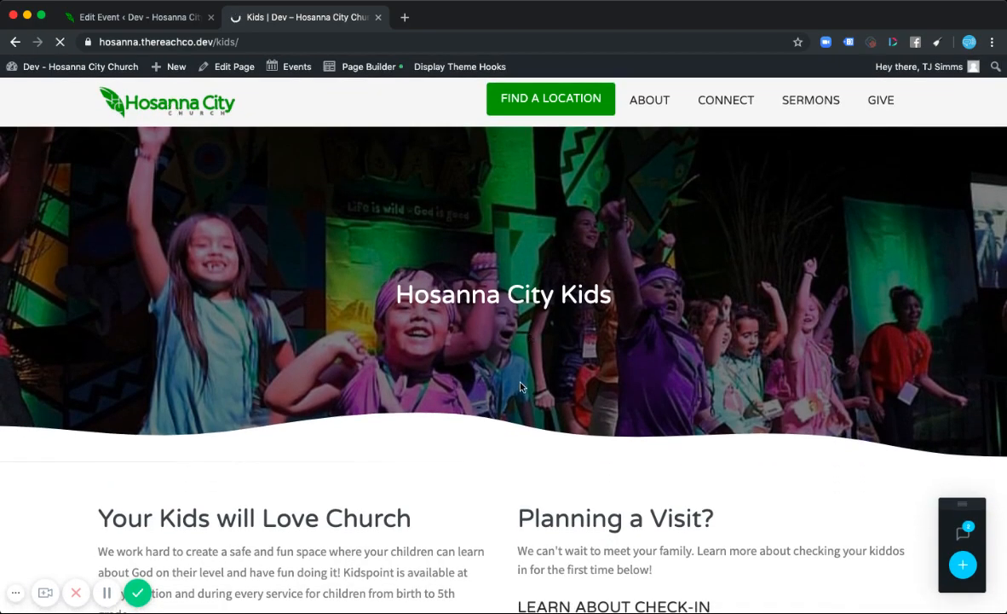
scroll(478, 406, "down", 3)
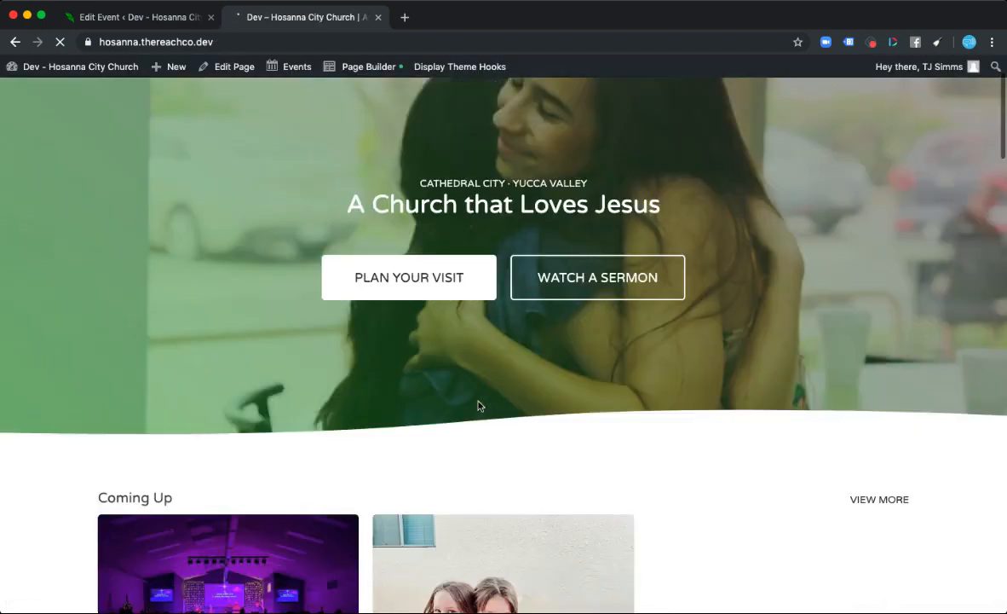
scroll(478, 405, "down", 2)
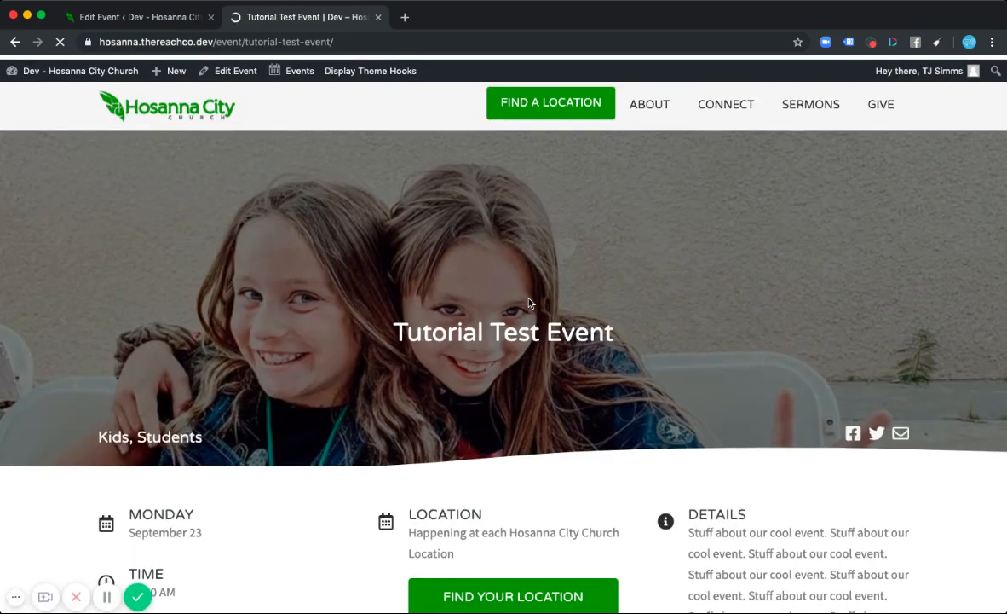
- Examine the published event page's banner, date, time, location, details and More Events sections
scroll(341, 294, "down", 2)
scroll(332, 285, "up", 2)
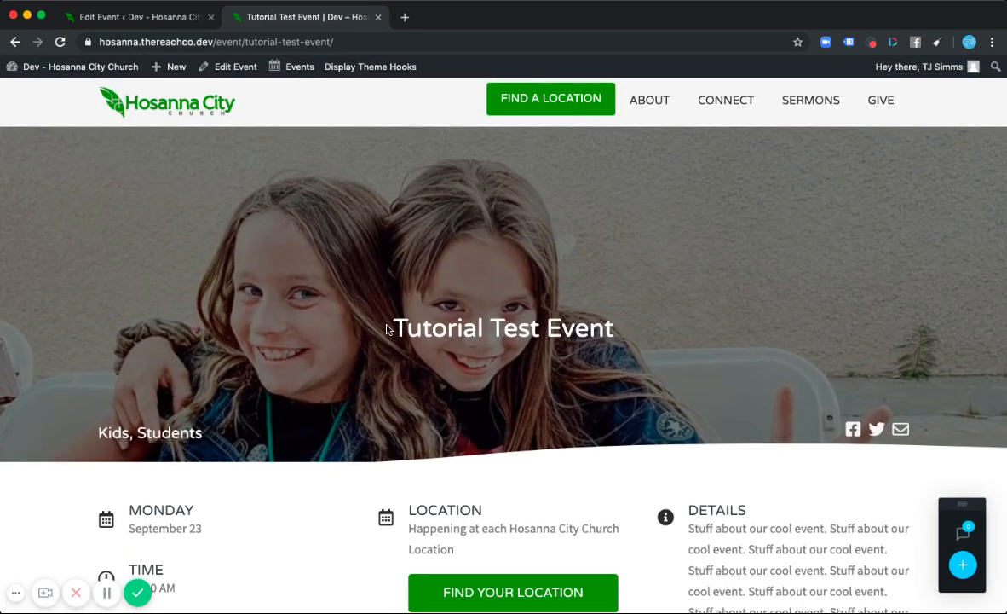
left_click_drag(375, 328, 700, 336)
left_click(641, 393)
scroll(416, 413, "down", 1)
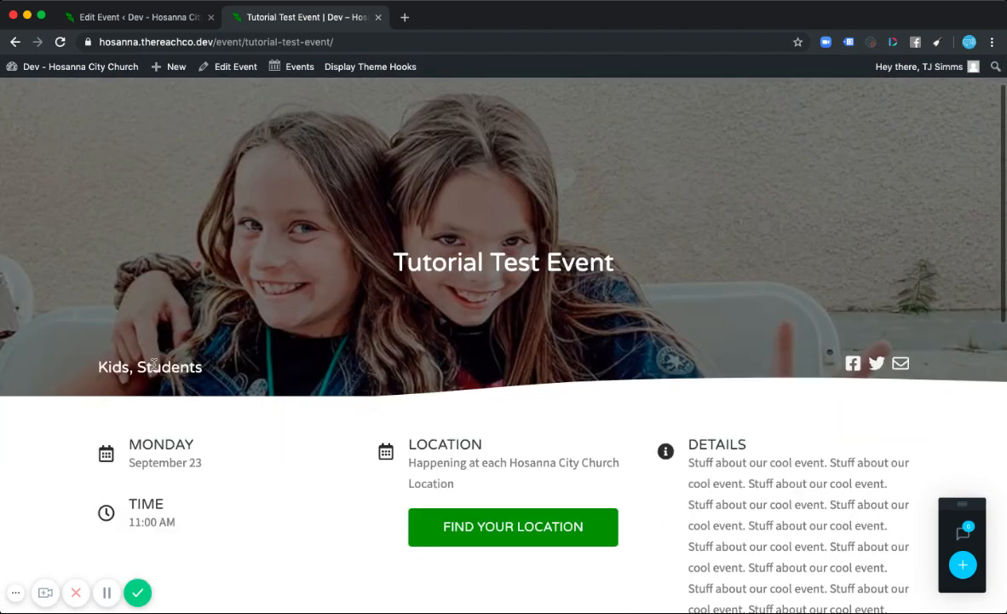
left_click_drag(92, 366, 211, 367)
left_click(220, 362)
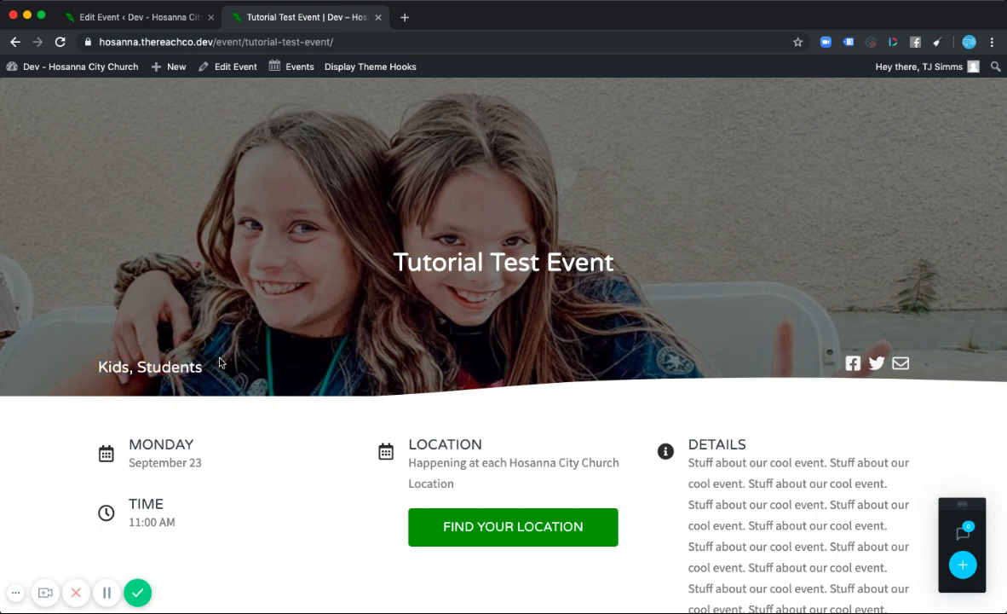
scroll(281, 392, "down", 2)
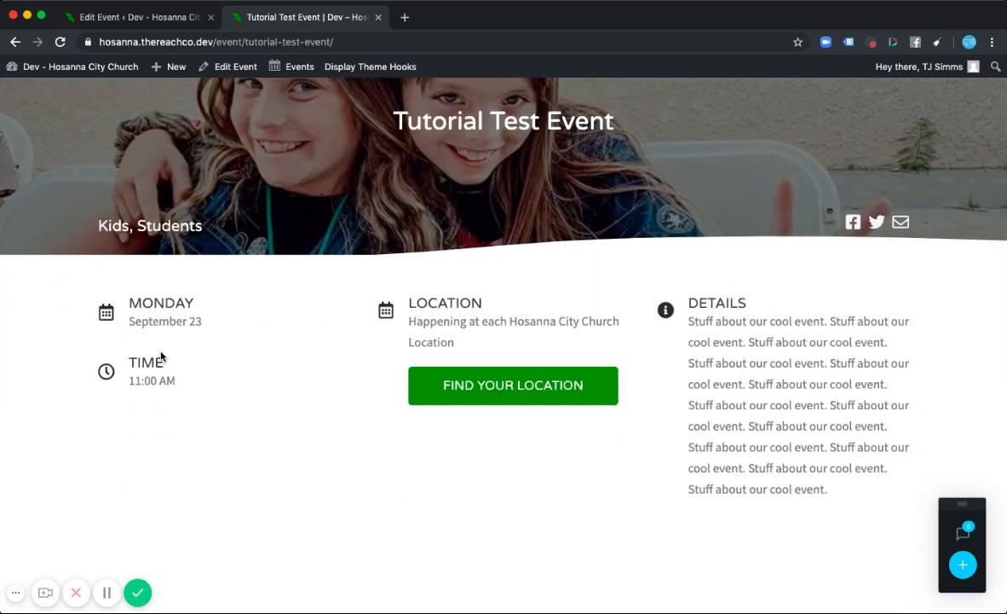
scroll(153, 394, "down", 1)
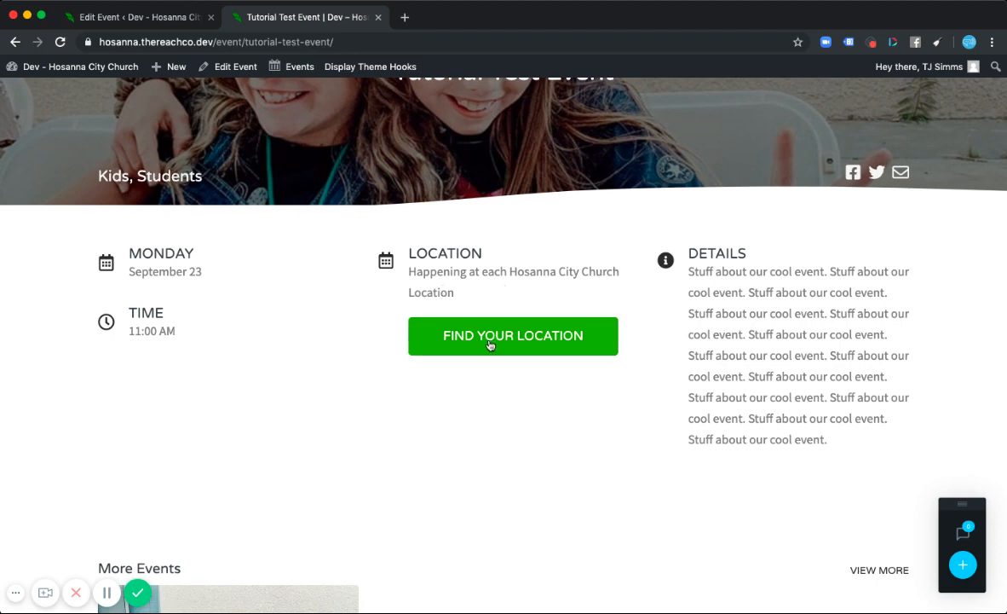
scroll(671, 400, "down", 5)
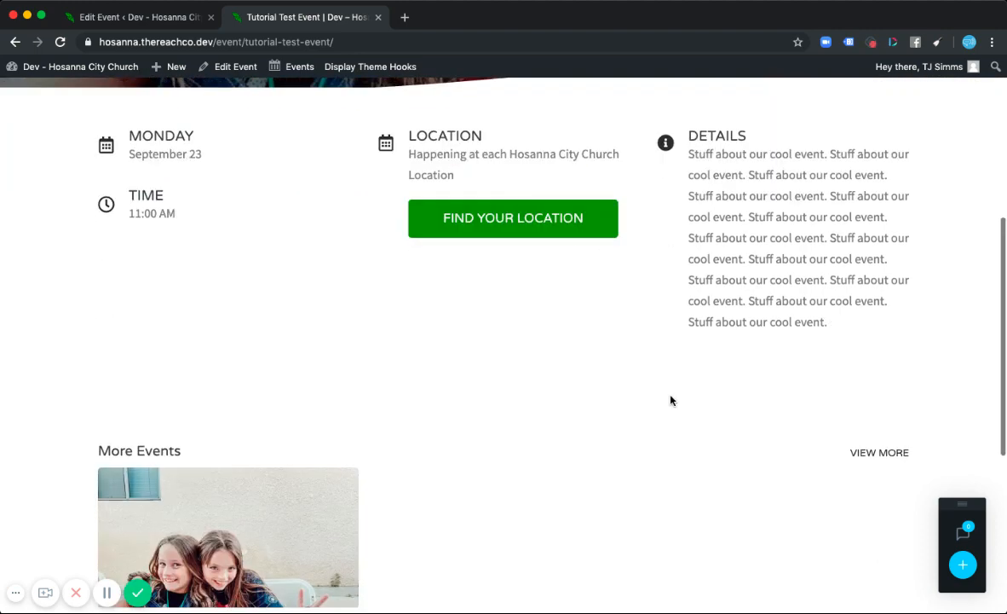
scroll(671, 400, "down", 1)
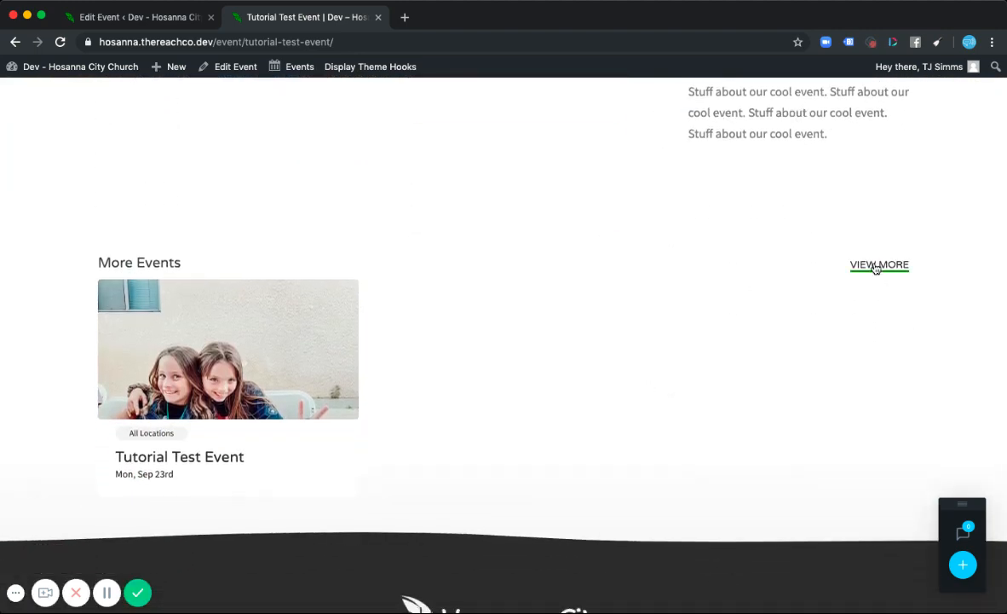
scroll(599, 336, "up", 5)
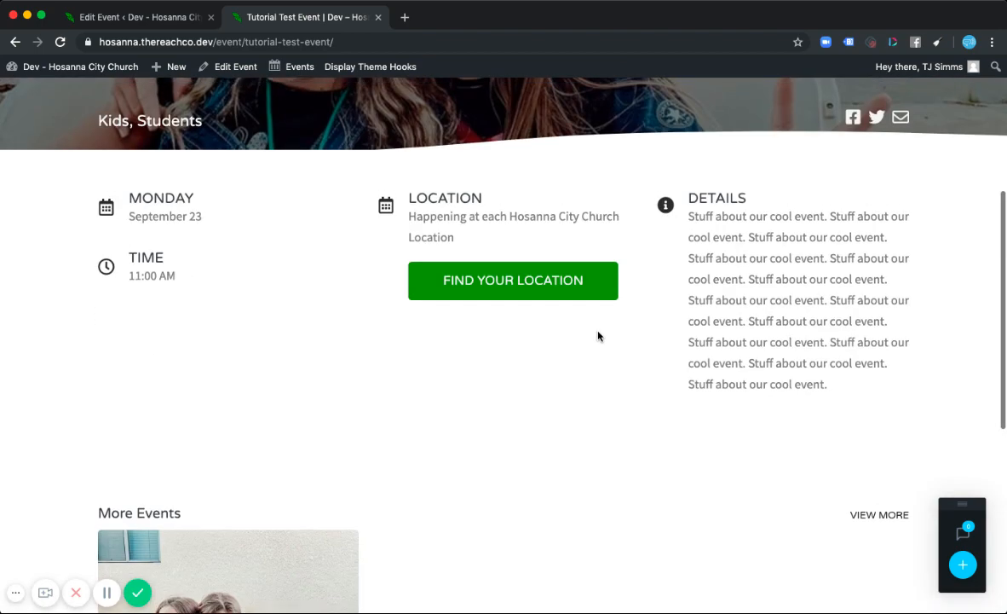
scroll(377, 370, "up", 4)
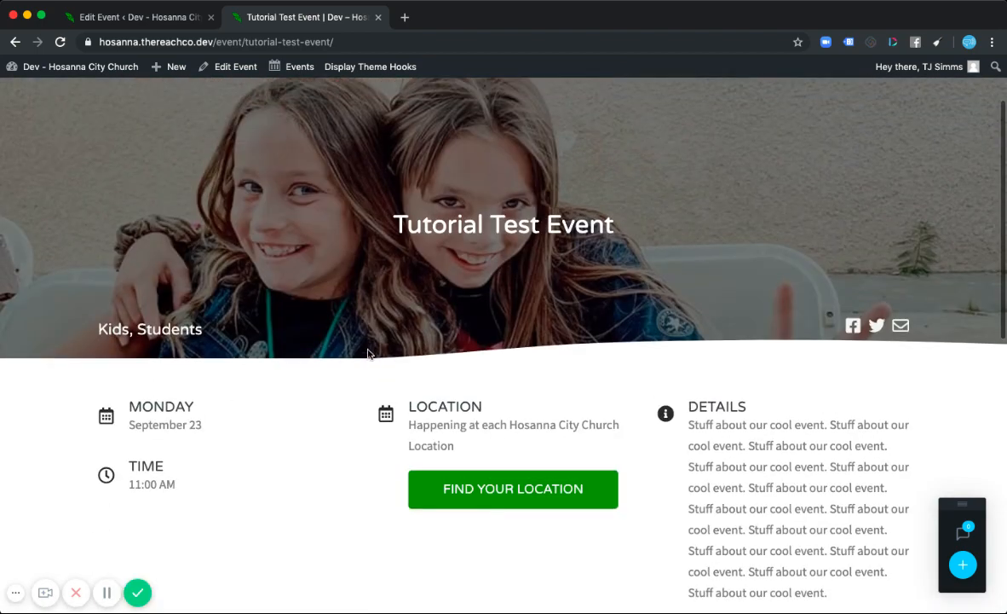
- Mark the event as happening after each service and update it
left_click(128, 15)
scroll(747, 419, "down", 15)
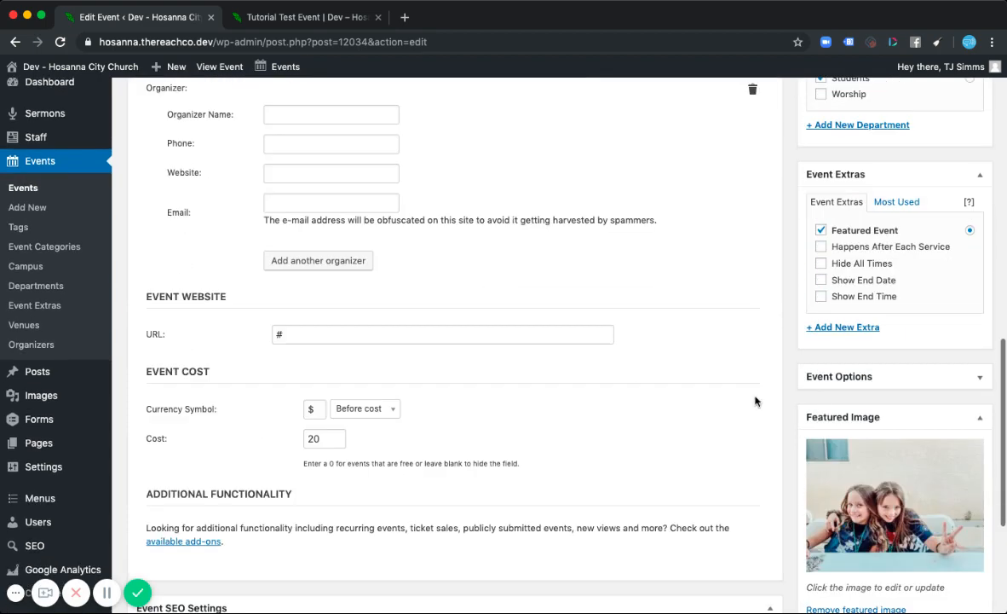
scroll(755, 398, "up", 4)
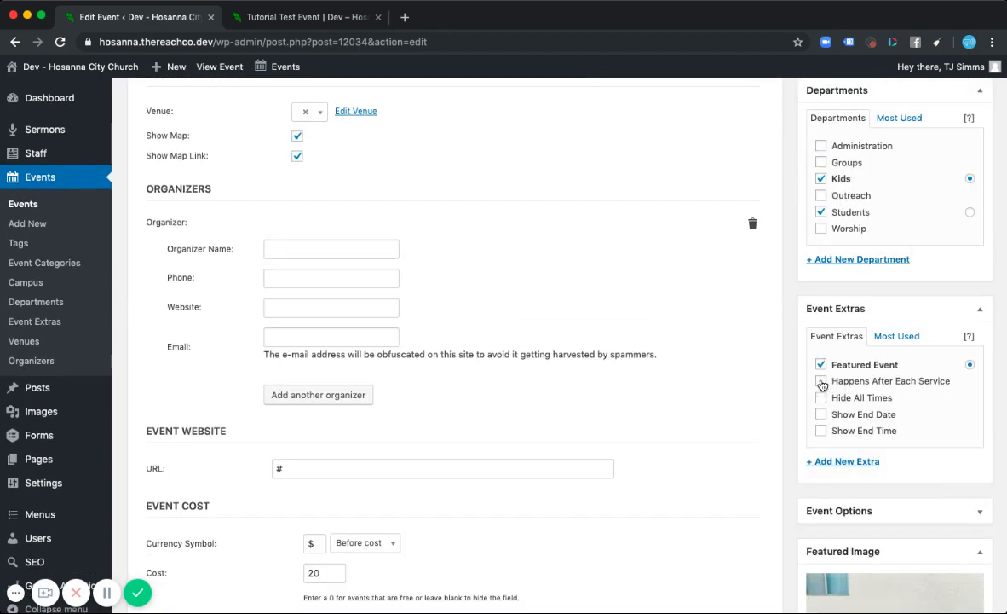
scroll(793, 312, "up", 10)
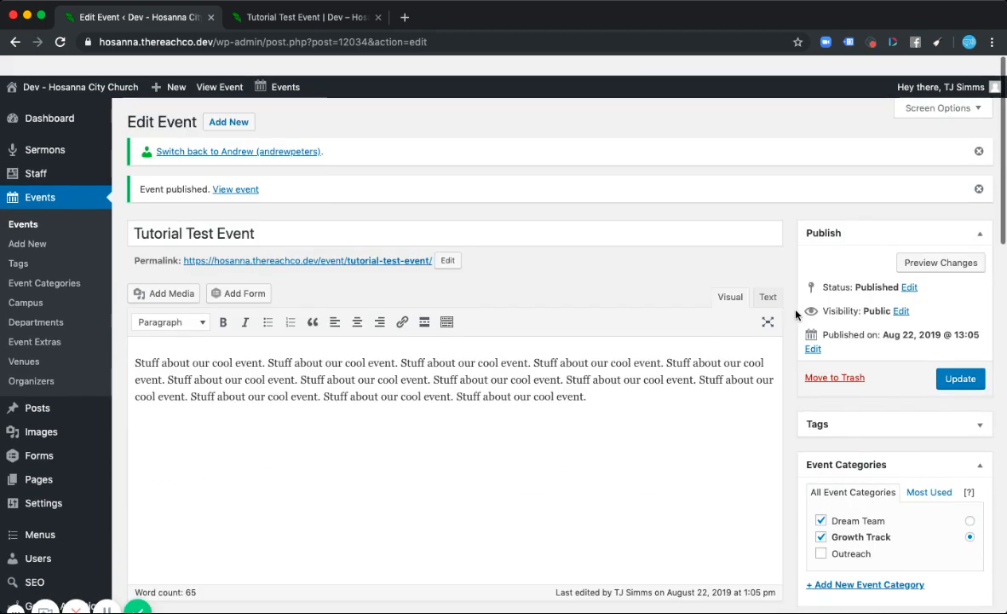
left_click(960, 358)
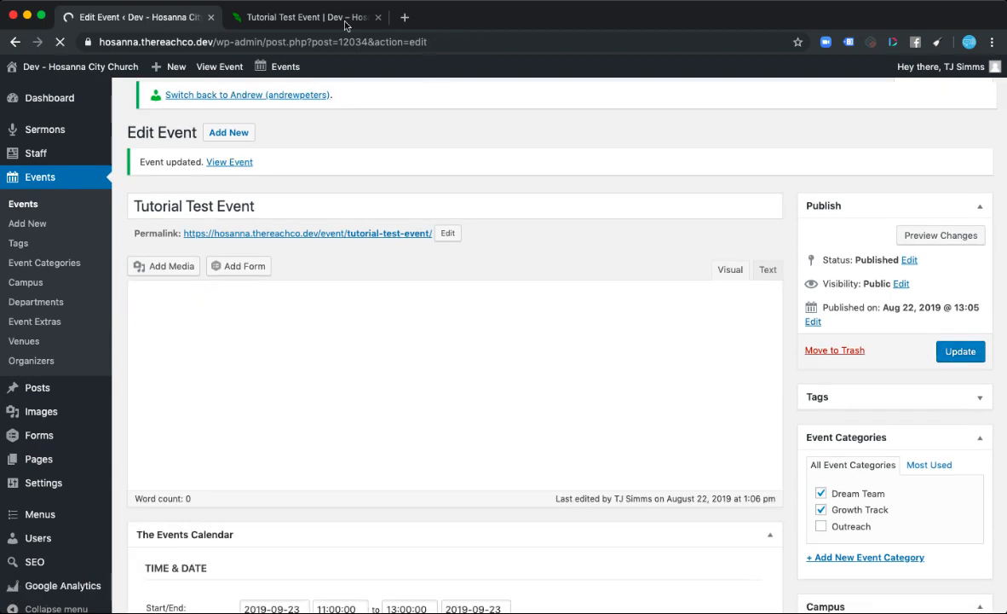
- Reload the event page and check how the after-service note appears
left_click(316, 17)
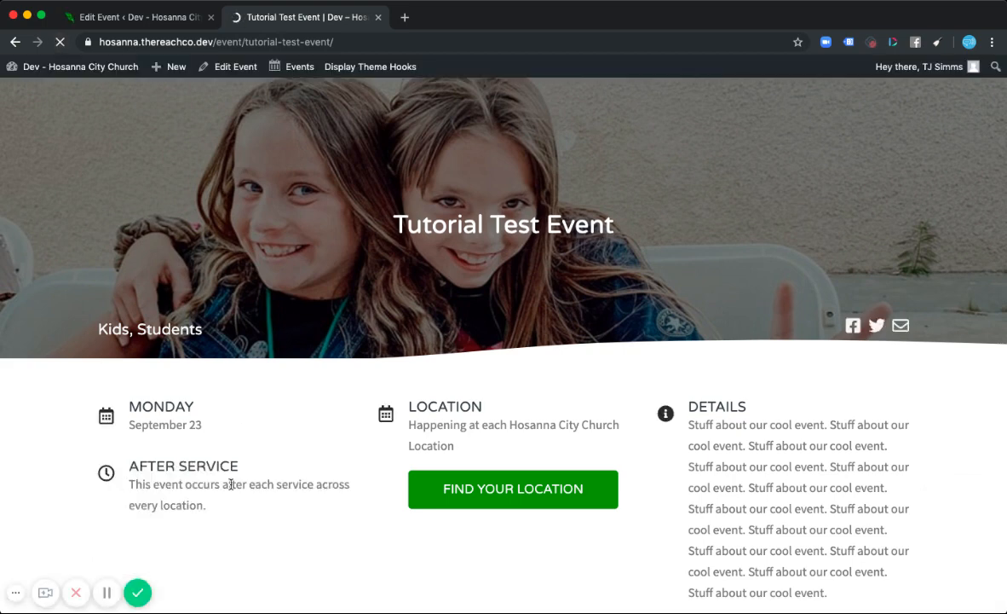
scroll(313, 511, "down", 2)
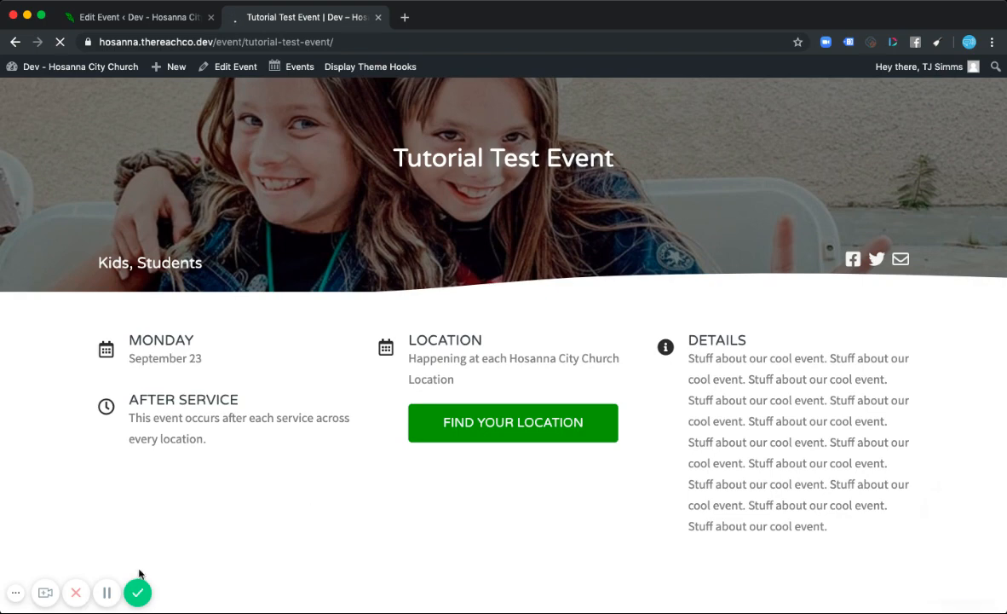
scroll(213, 443, "down", 1)
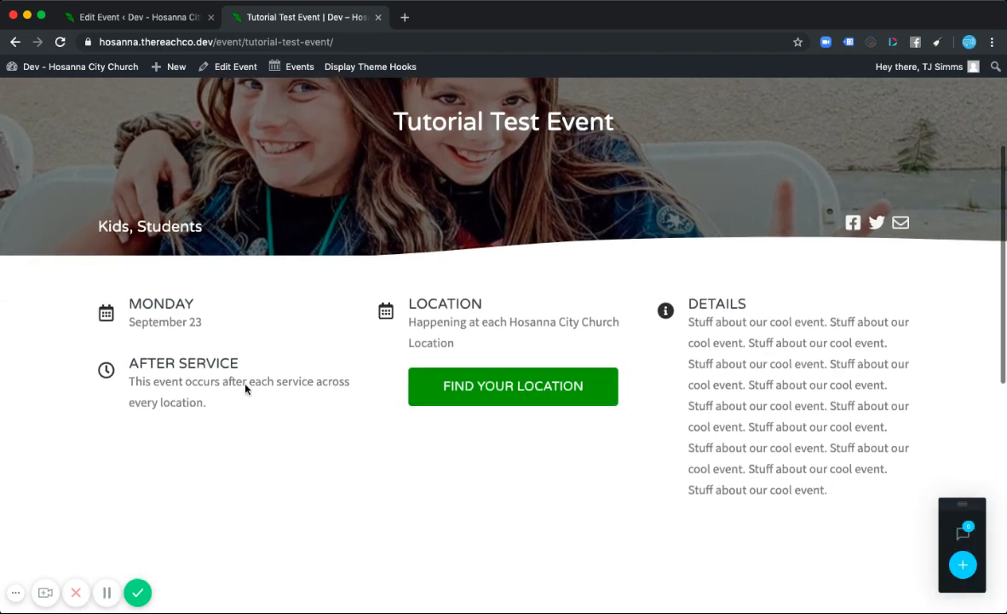
scroll(301, 371, "up", 3)
scroll(301, 373, "down", 3)
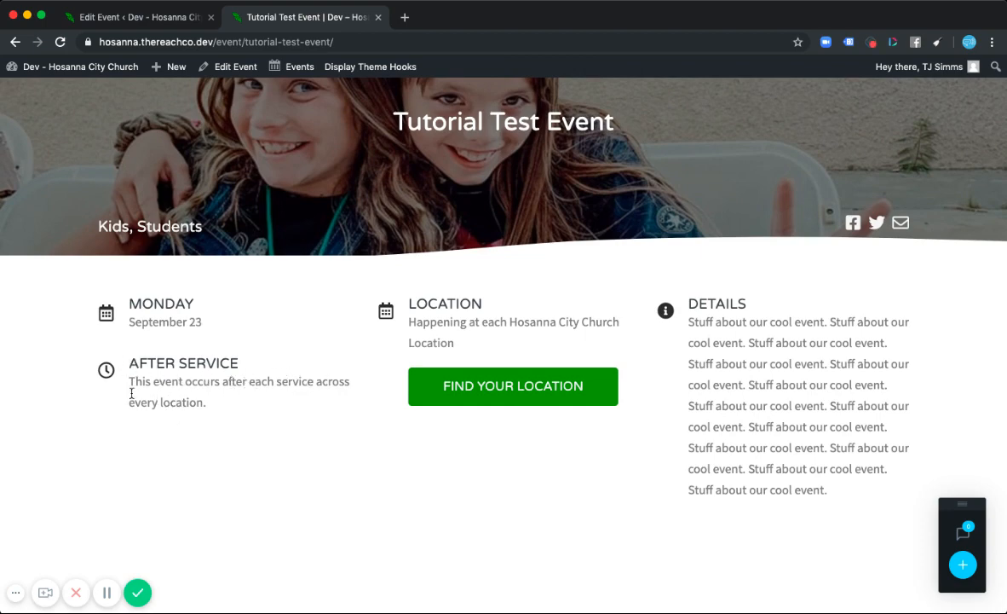
scroll(323, 427, "down", 4)
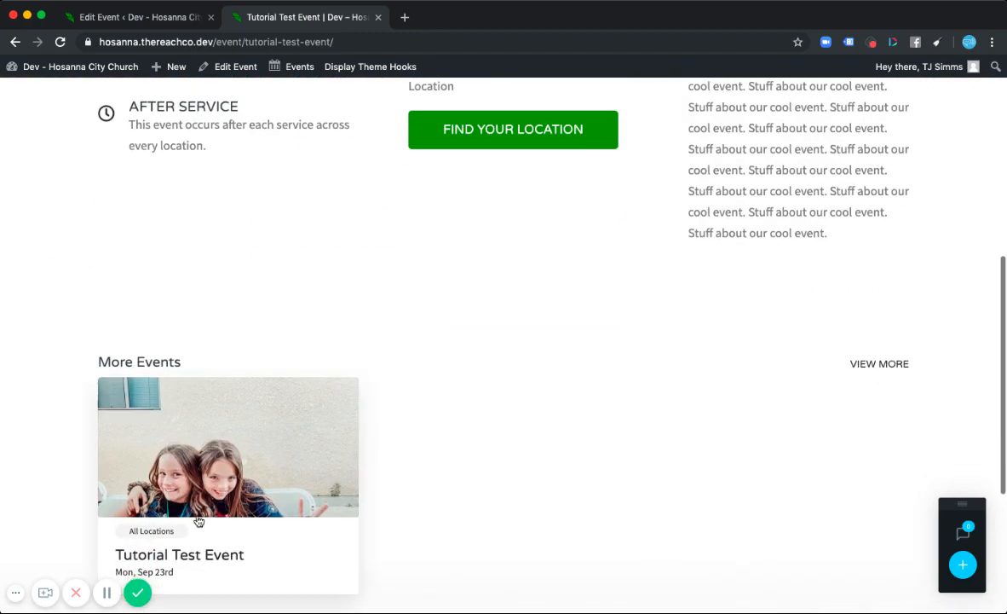
scroll(235, 174, "up", 10)
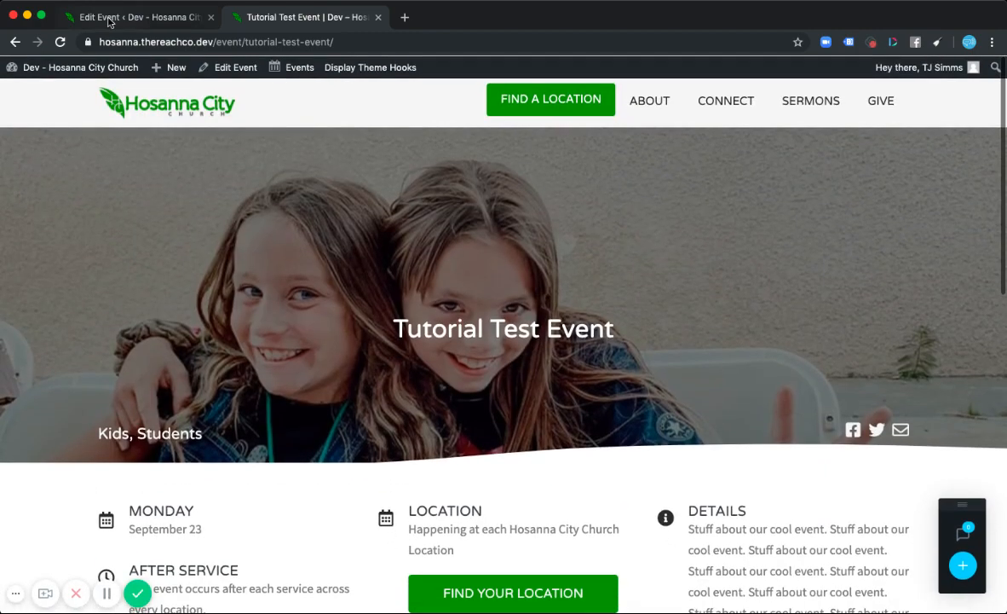
- Replace the Happens After Each Service extra with Hide All Times and update the event
key("ctrl+shift+Tab")
scroll(830, 467, "down", 3)
scroll(829, 467, "down", 6)
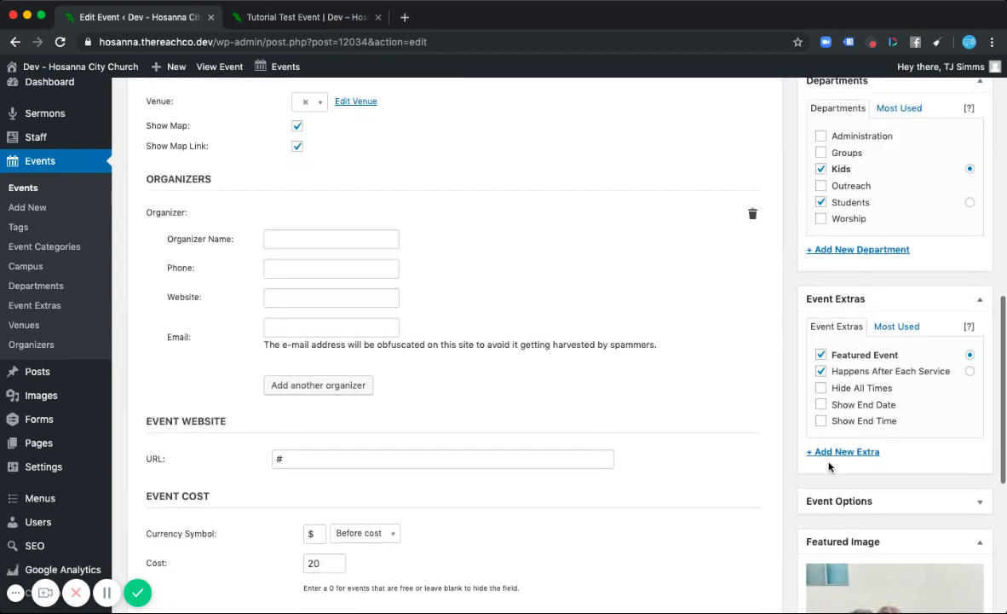
left_click(820, 371)
left_click(822, 388)
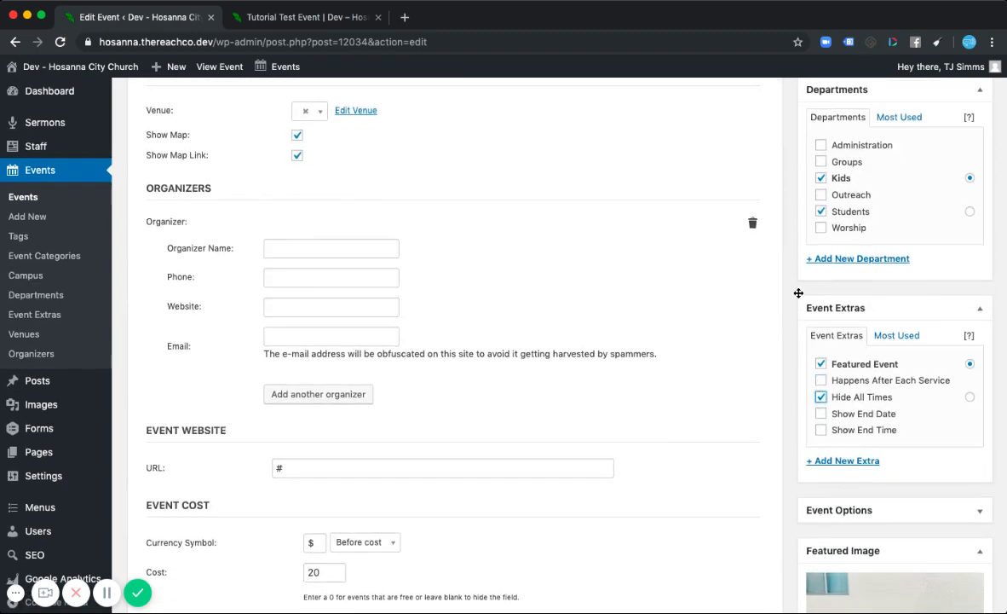
scroll(799, 290, "up", 10)
left_click(961, 313)
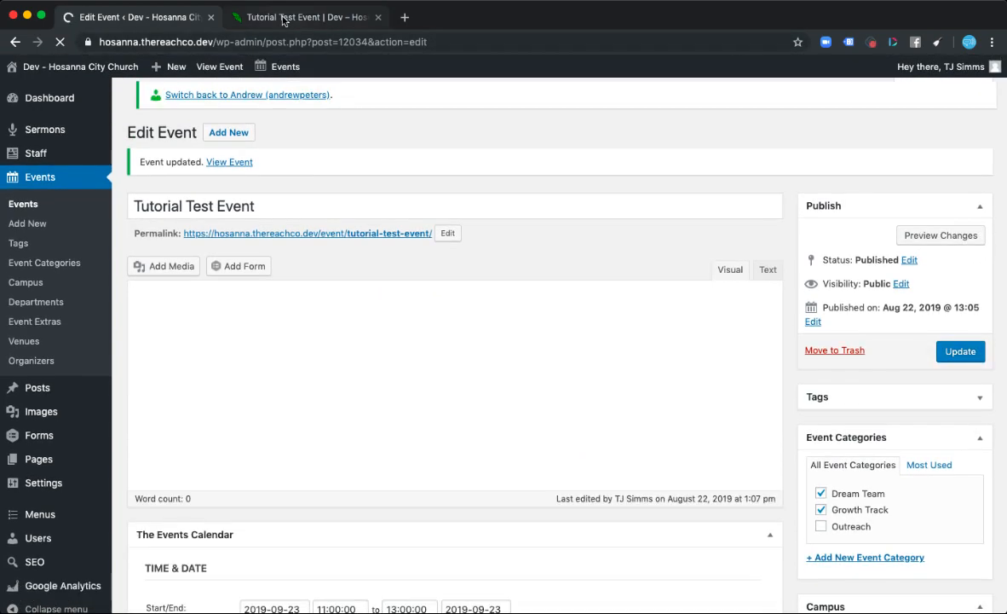
- Reload the event page to check the hidden times
left_click(283, 18)
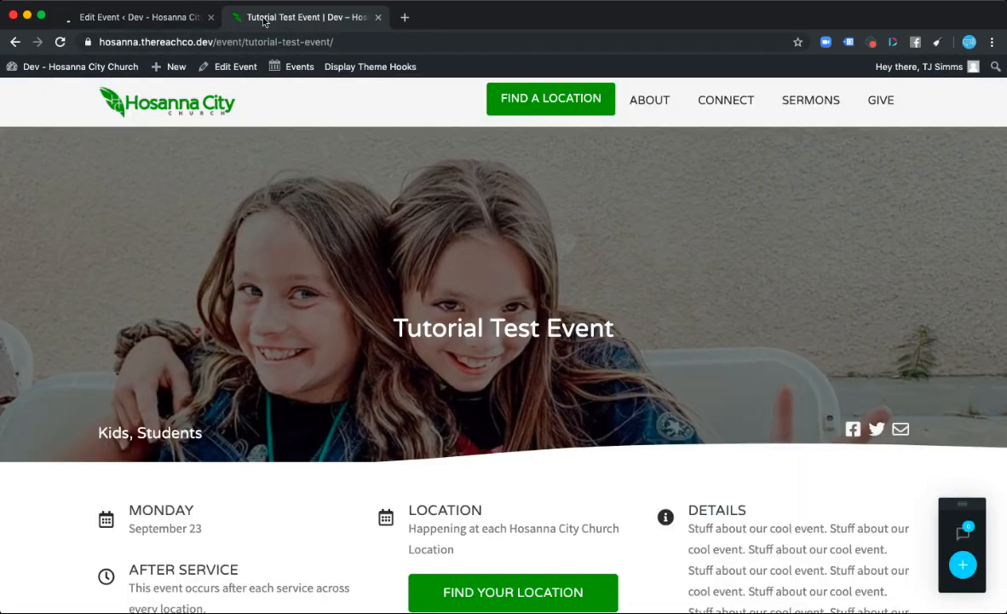
left_click(60, 42)
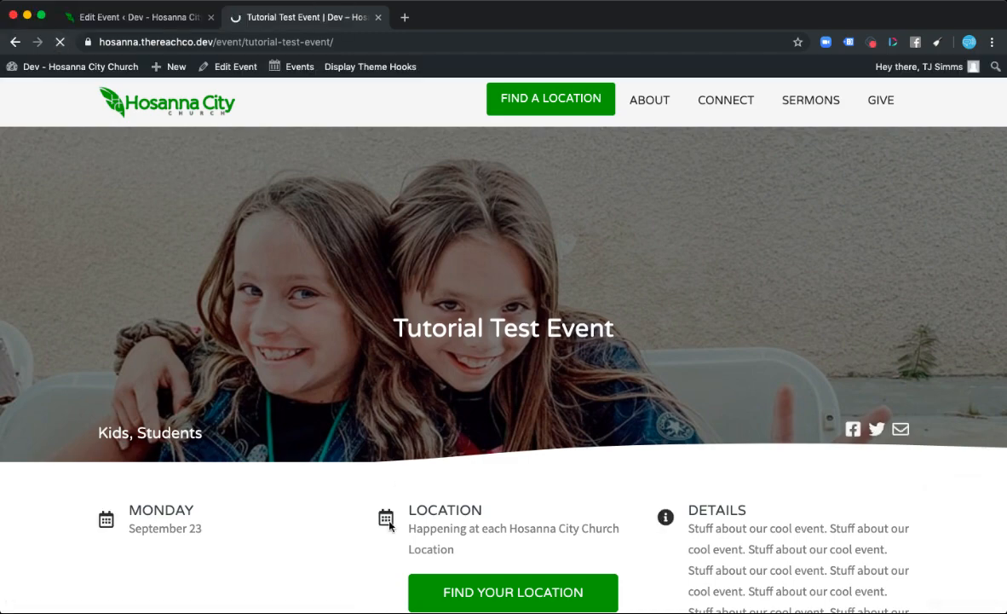
scroll(180, 402, "down", 2)
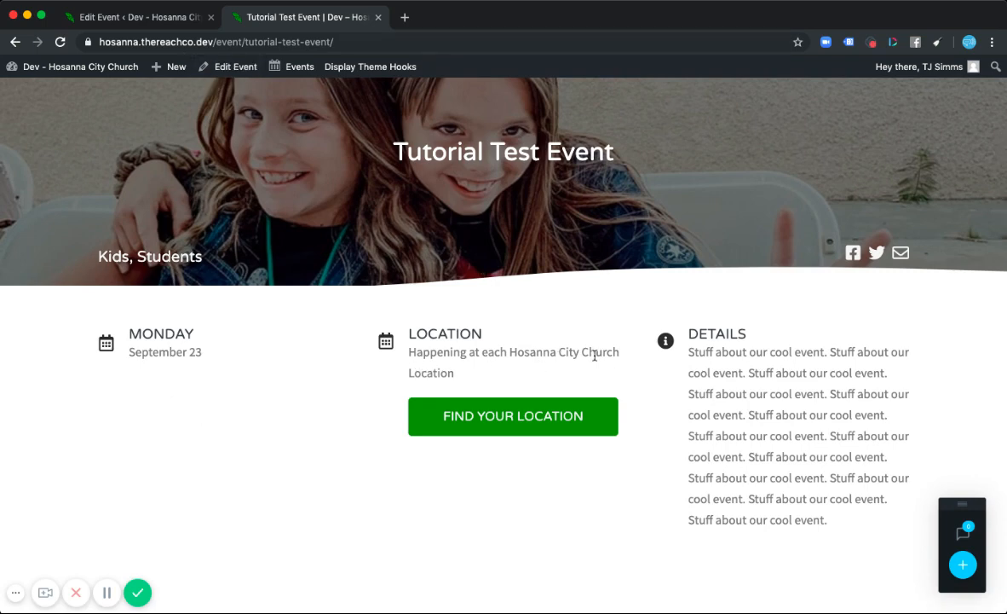
- Turn off Hide All Times, enable Show End Date and Show End Time, and update the event
left_click(147, 10)
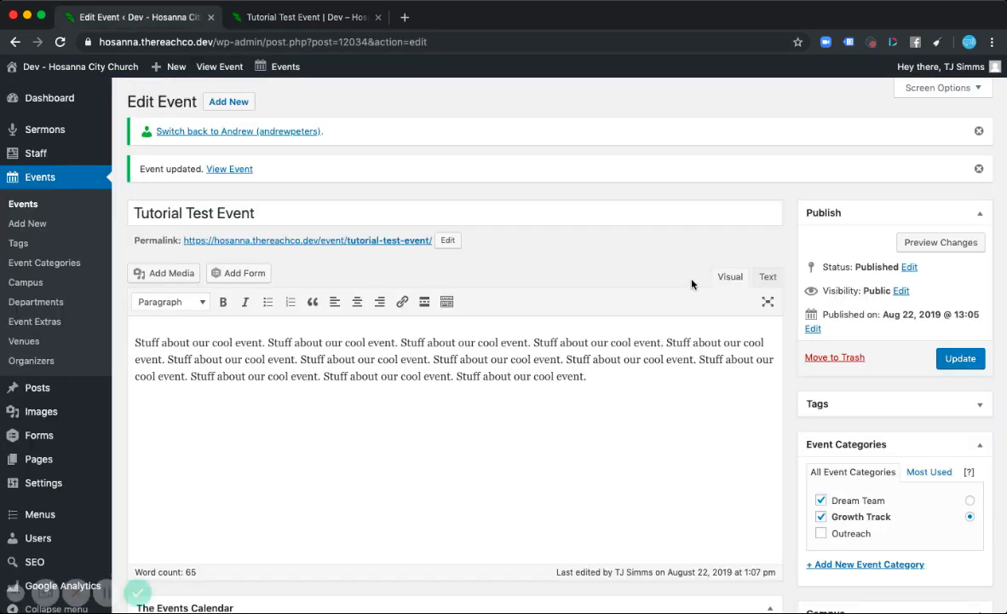
scroll(785, 384, "down", 5)
scroll(786, 389, "down", 5)
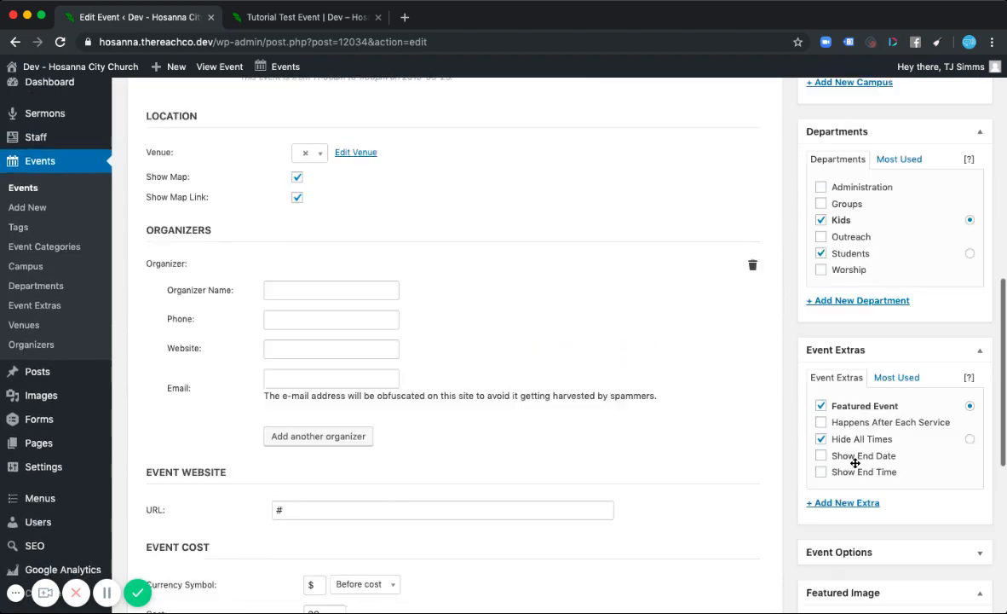
left_click(821, 415)
left_click(821, 430)
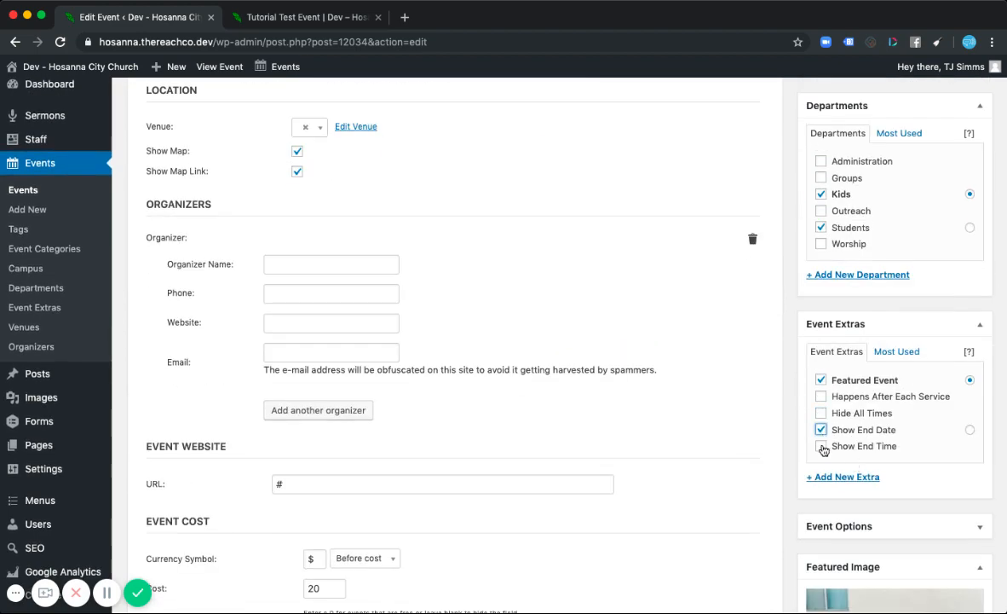
left_click(821, 445)
scroll(777, 378, "up", 1)
scroll(777, 377, "up", 10)
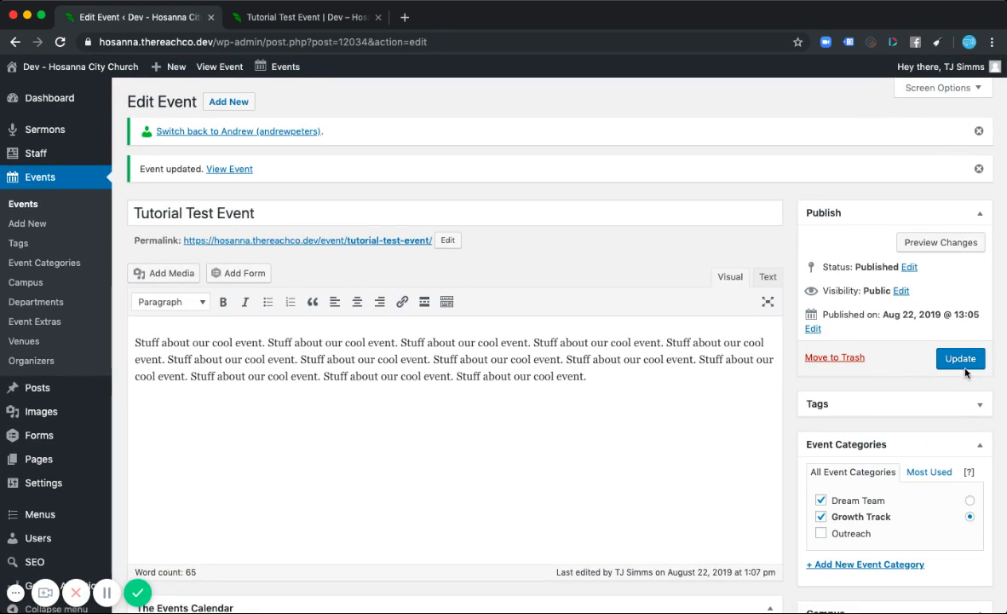
left_click(961, 358)
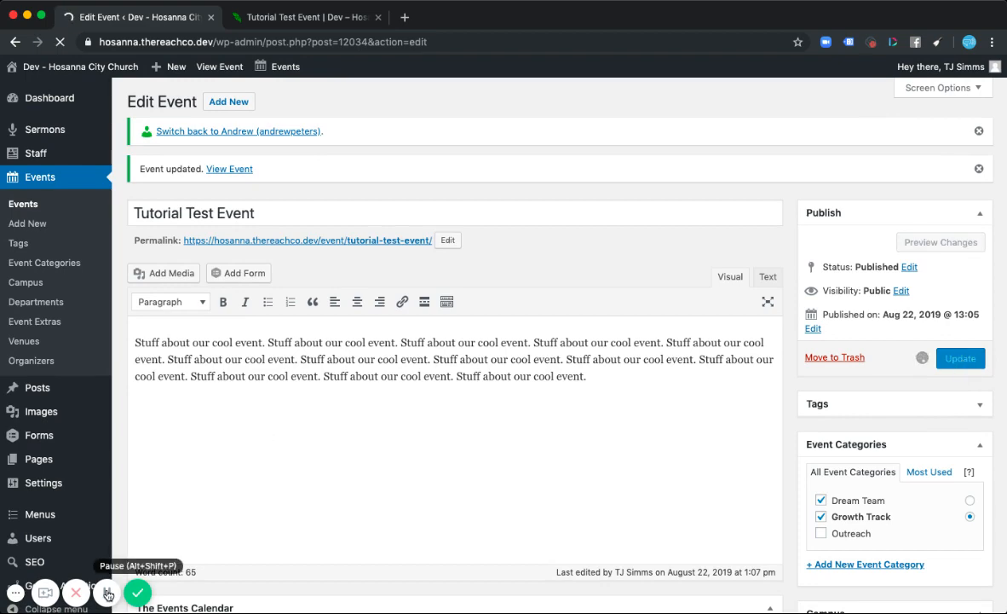
- Switch to the event page and check the start and end dates and times
left_click(300, 18)
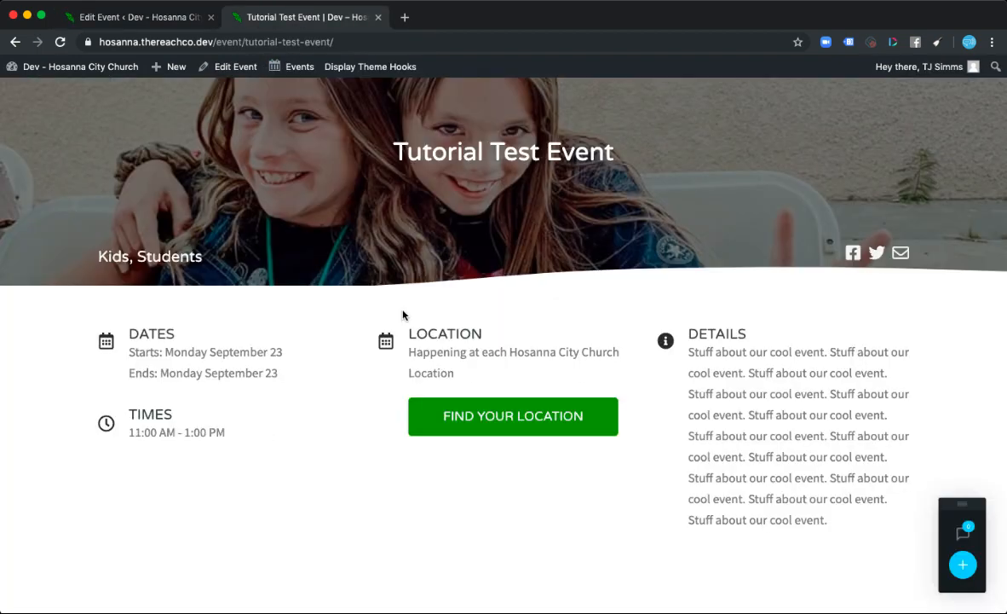
scroll(321, 370, "up", 2)
scroll(303, 354, "down", 2)
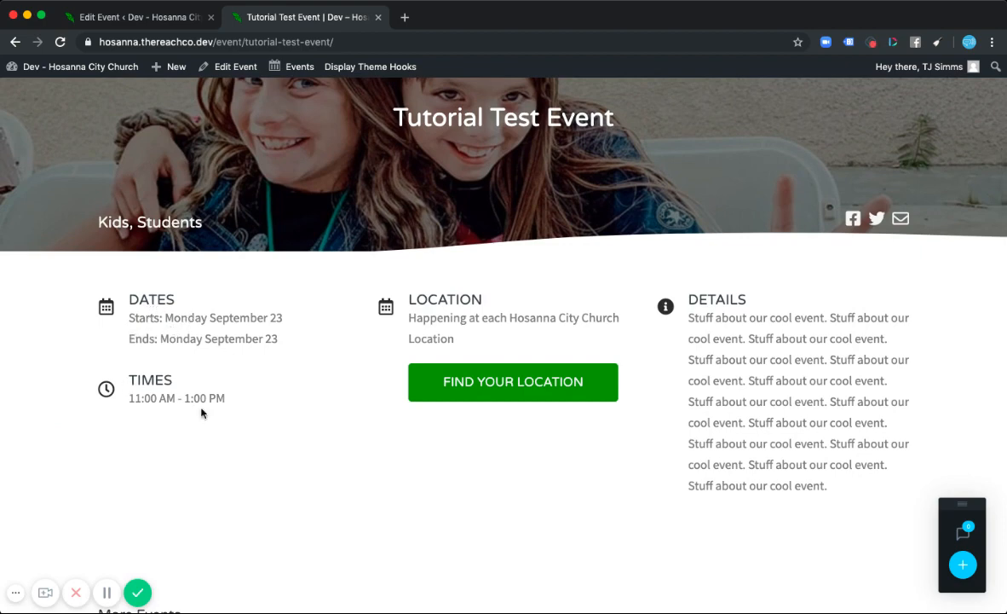
scroll(326, 431, "down", 5)
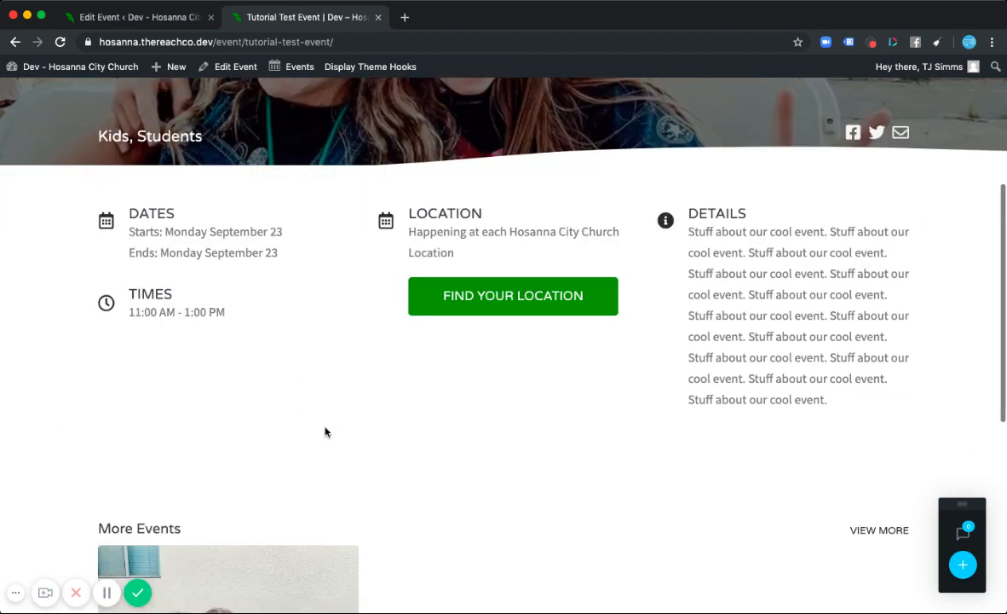
- Return to the event editor and review the Event Extras and date settings
left_click(134, 16)
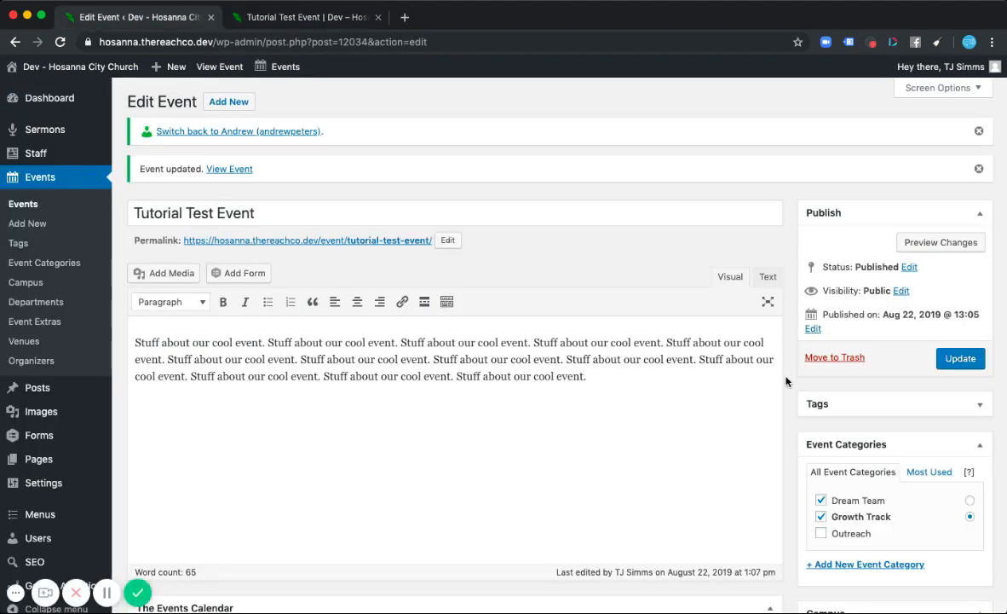
scroll(785, 381, "down", 10)
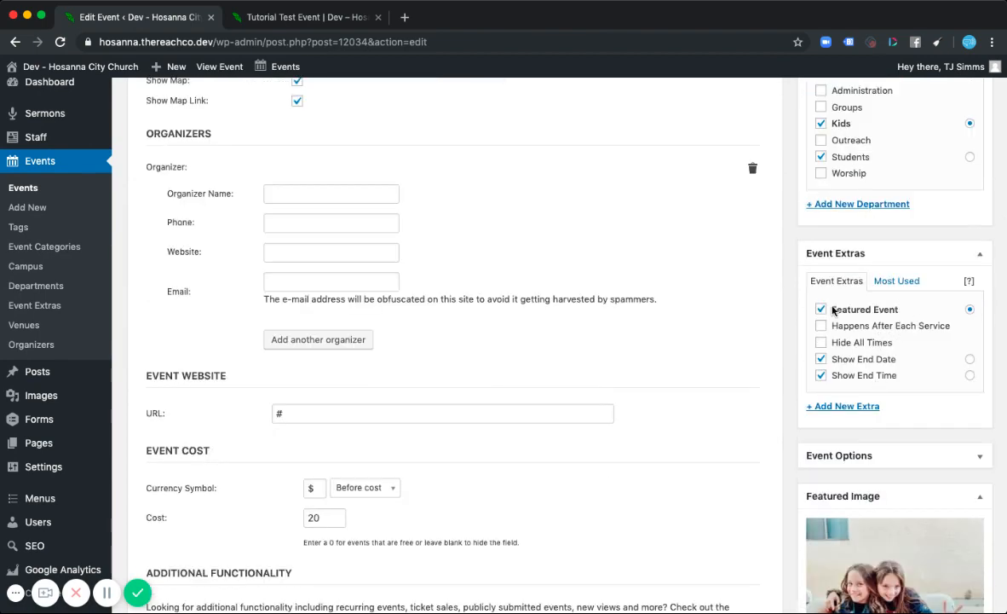
scroll(792, 229, "up", 4)
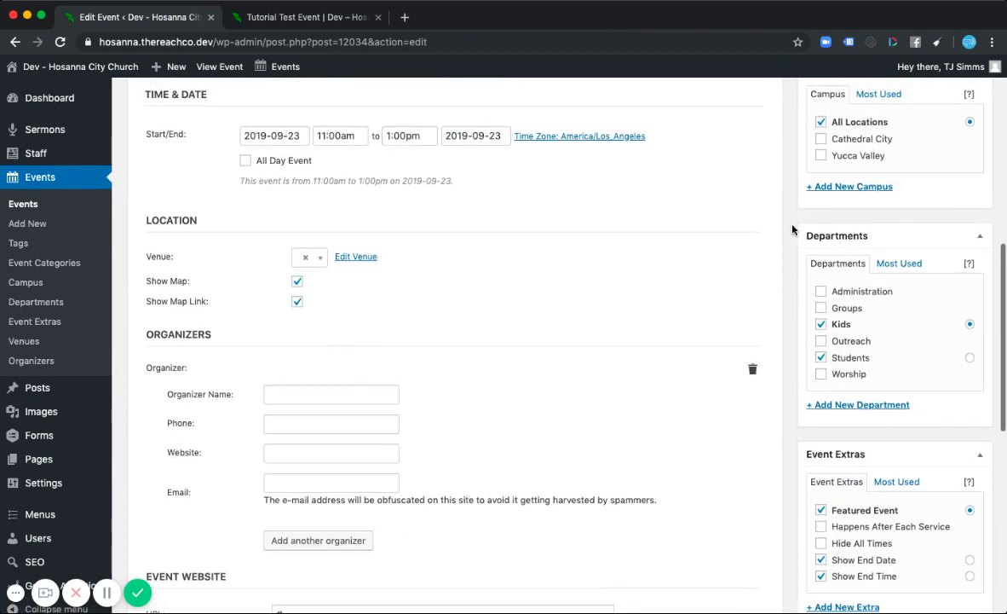
scroll(786, 218, "up", 8)
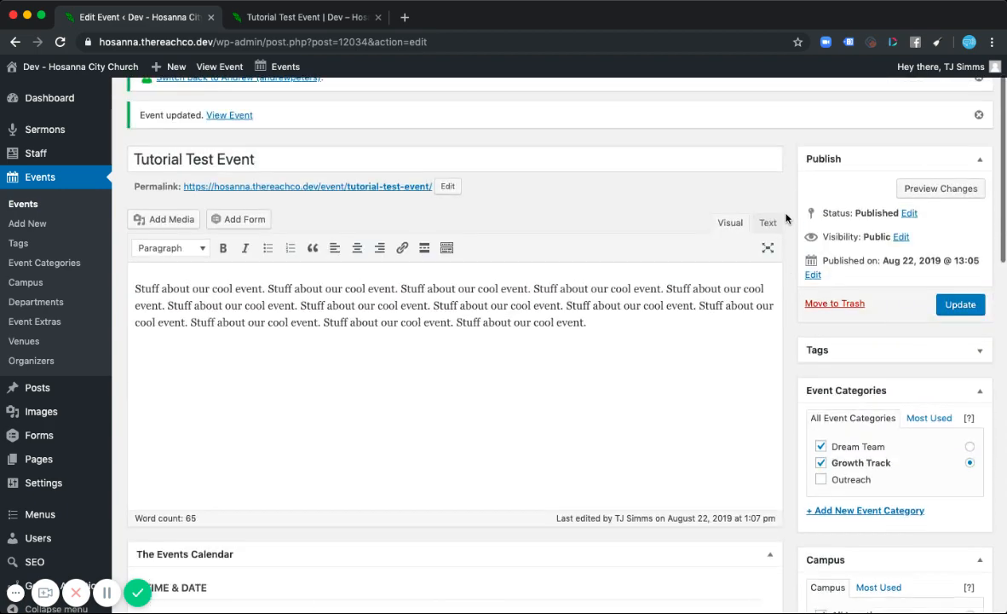